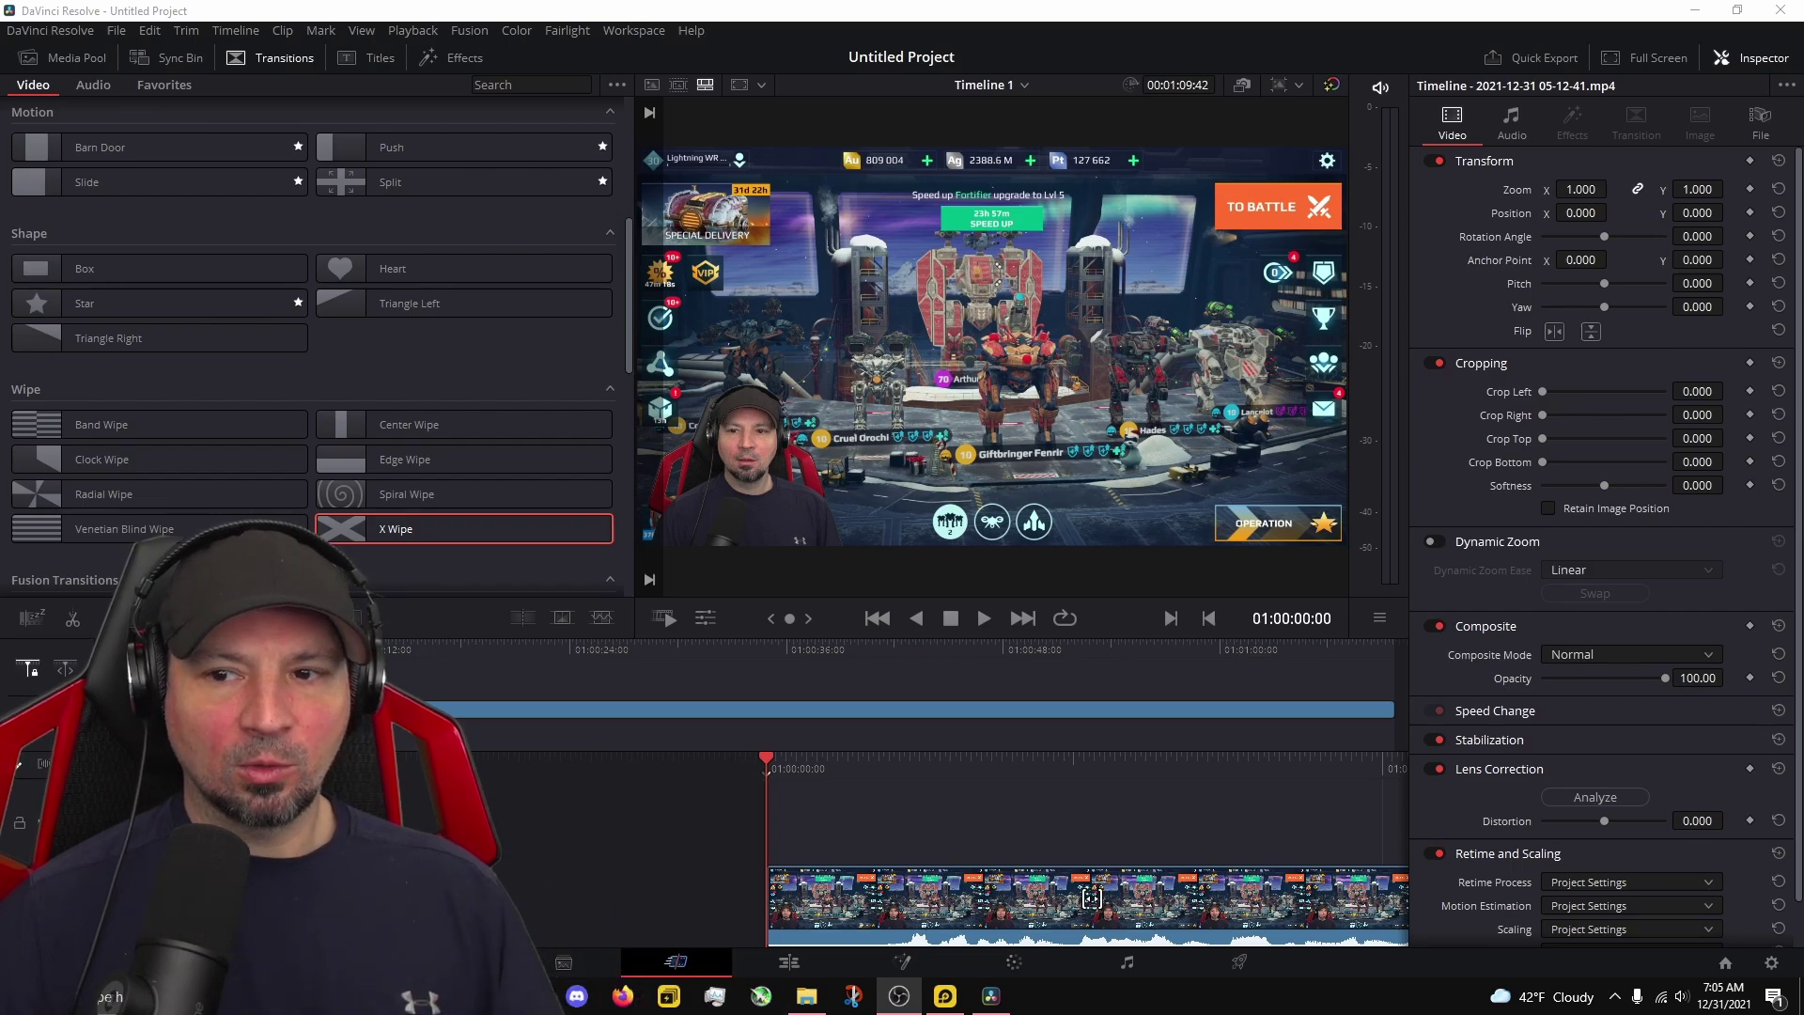
In OBS, open the Mic/Aux Filters window to its Compressor settings (10:1 ratio, -18 dB threshold, 8.50 dB gain).
key(alt+Tab)
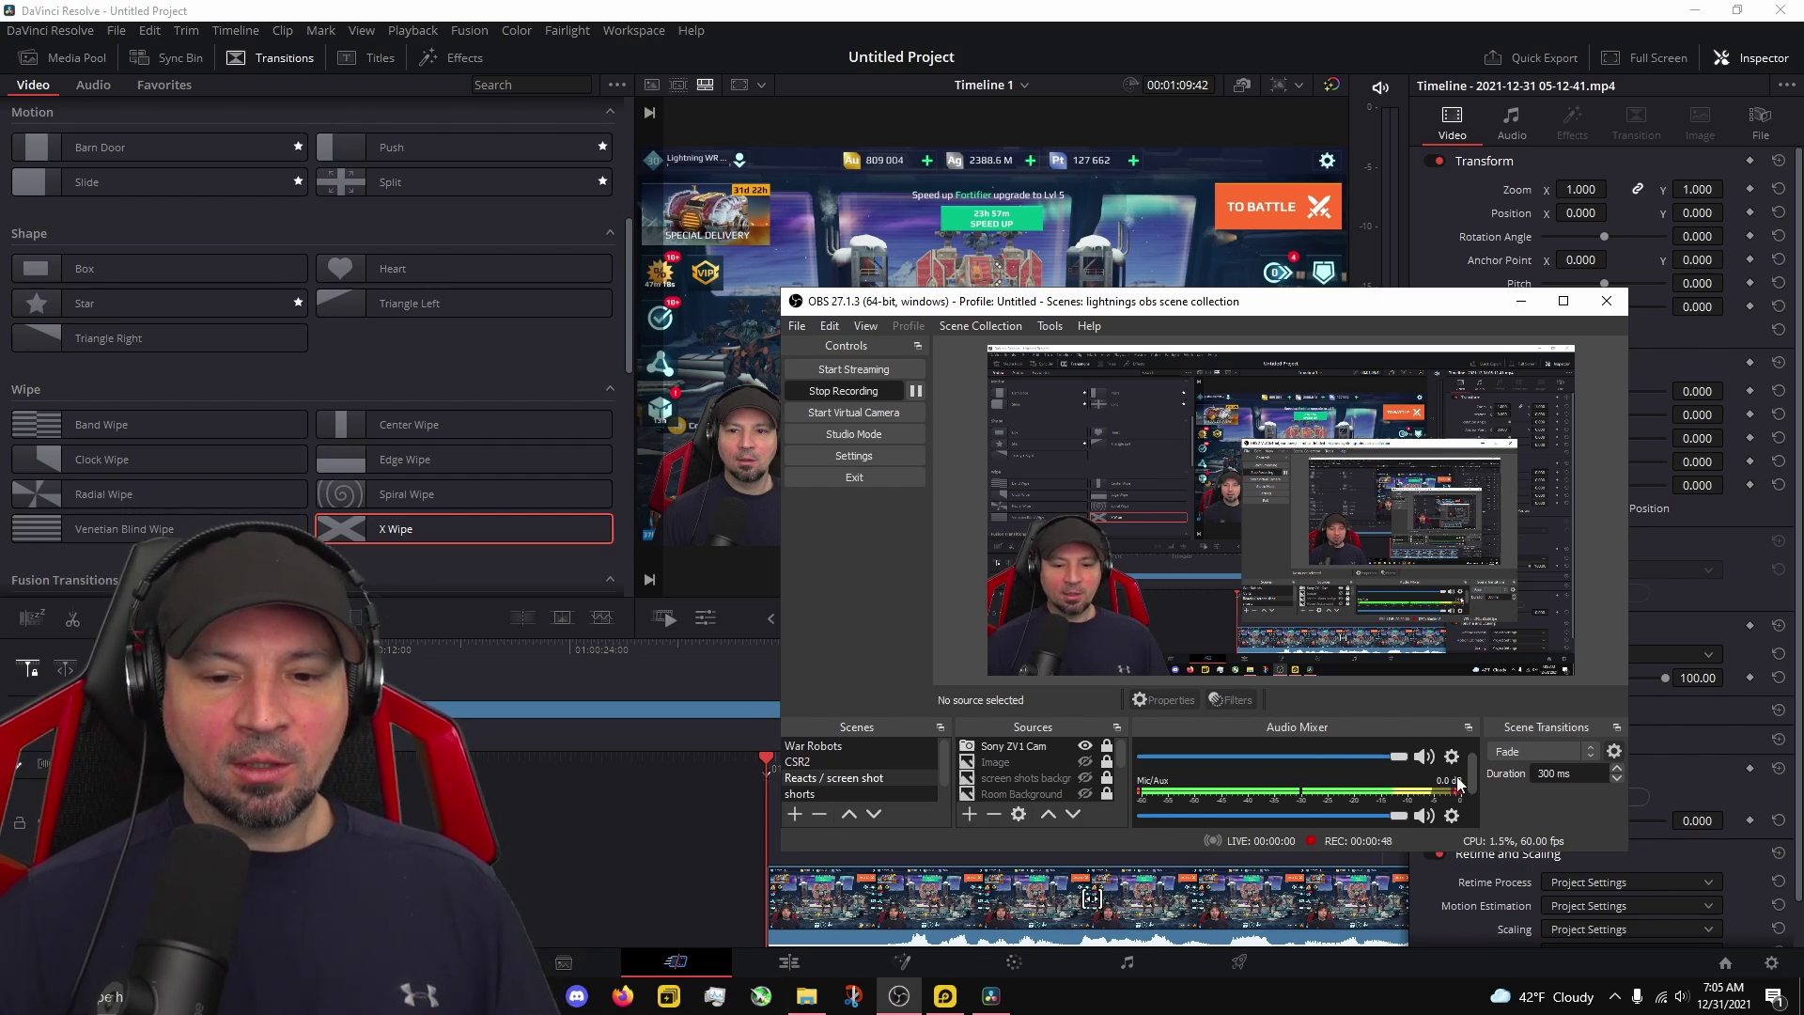
scroll(1471, 782, down, 1)
scroll(1471, 782, down, 1)
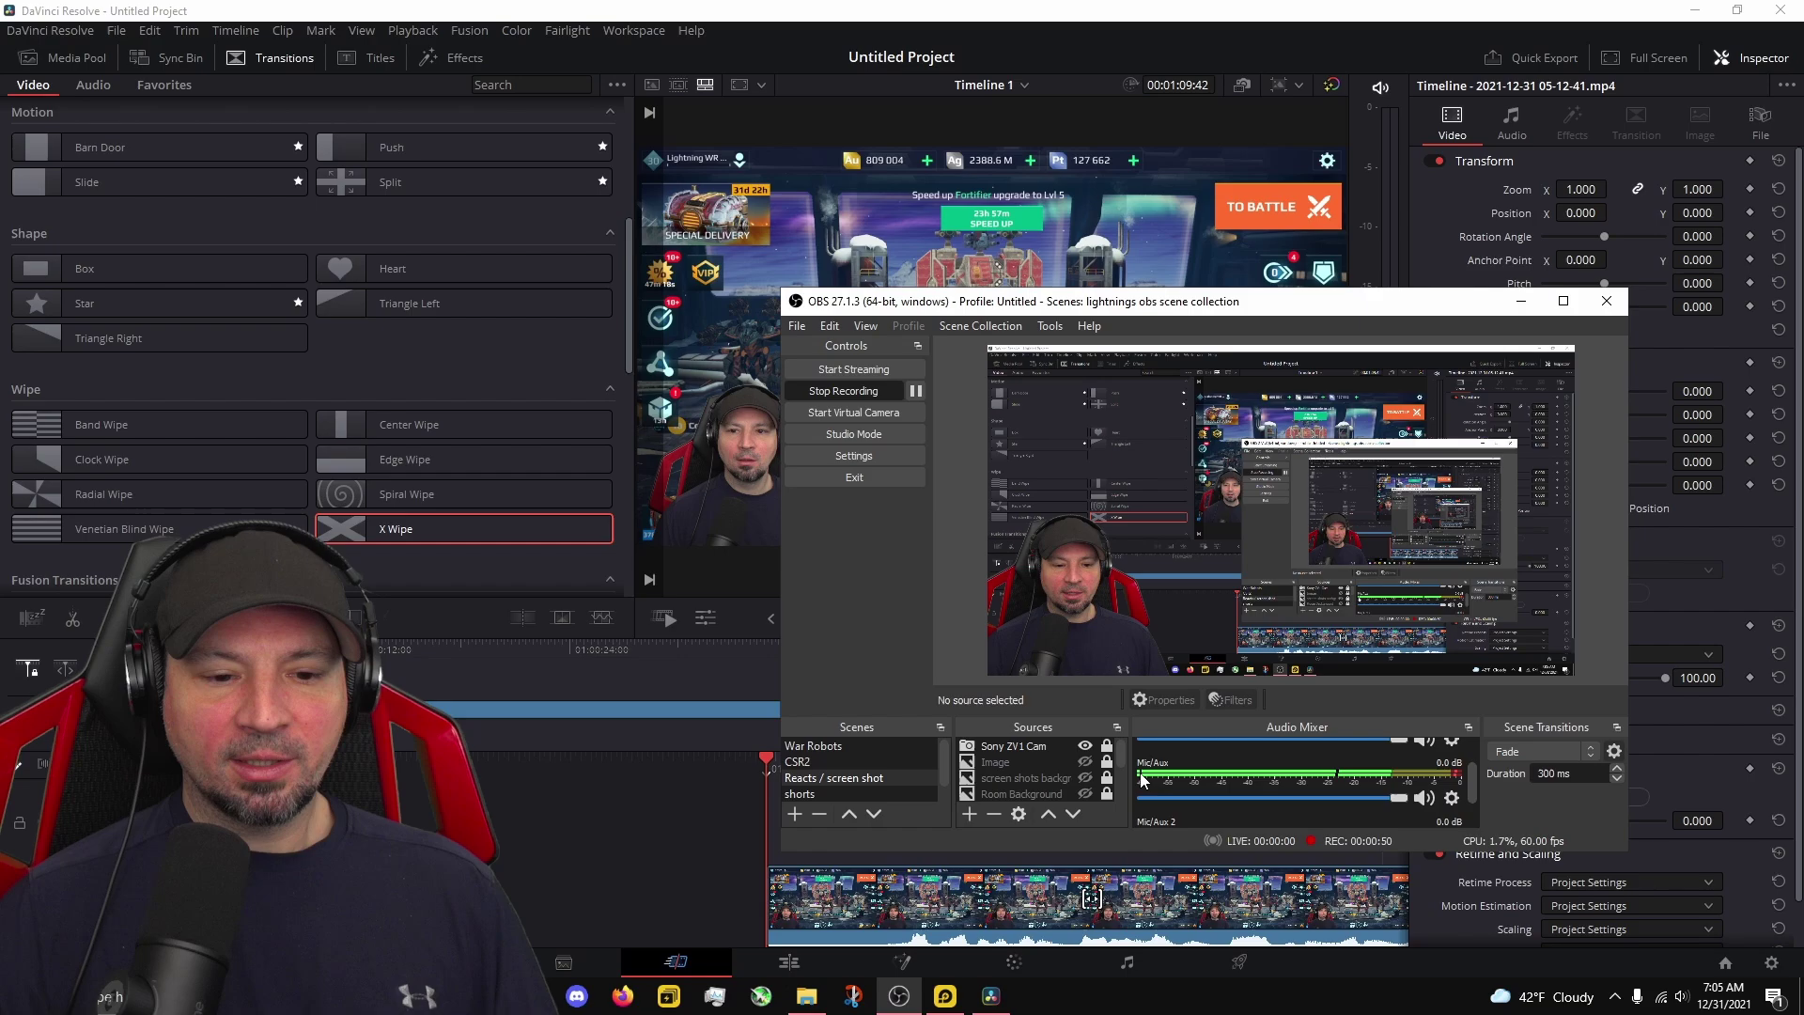
click(1452, 799)
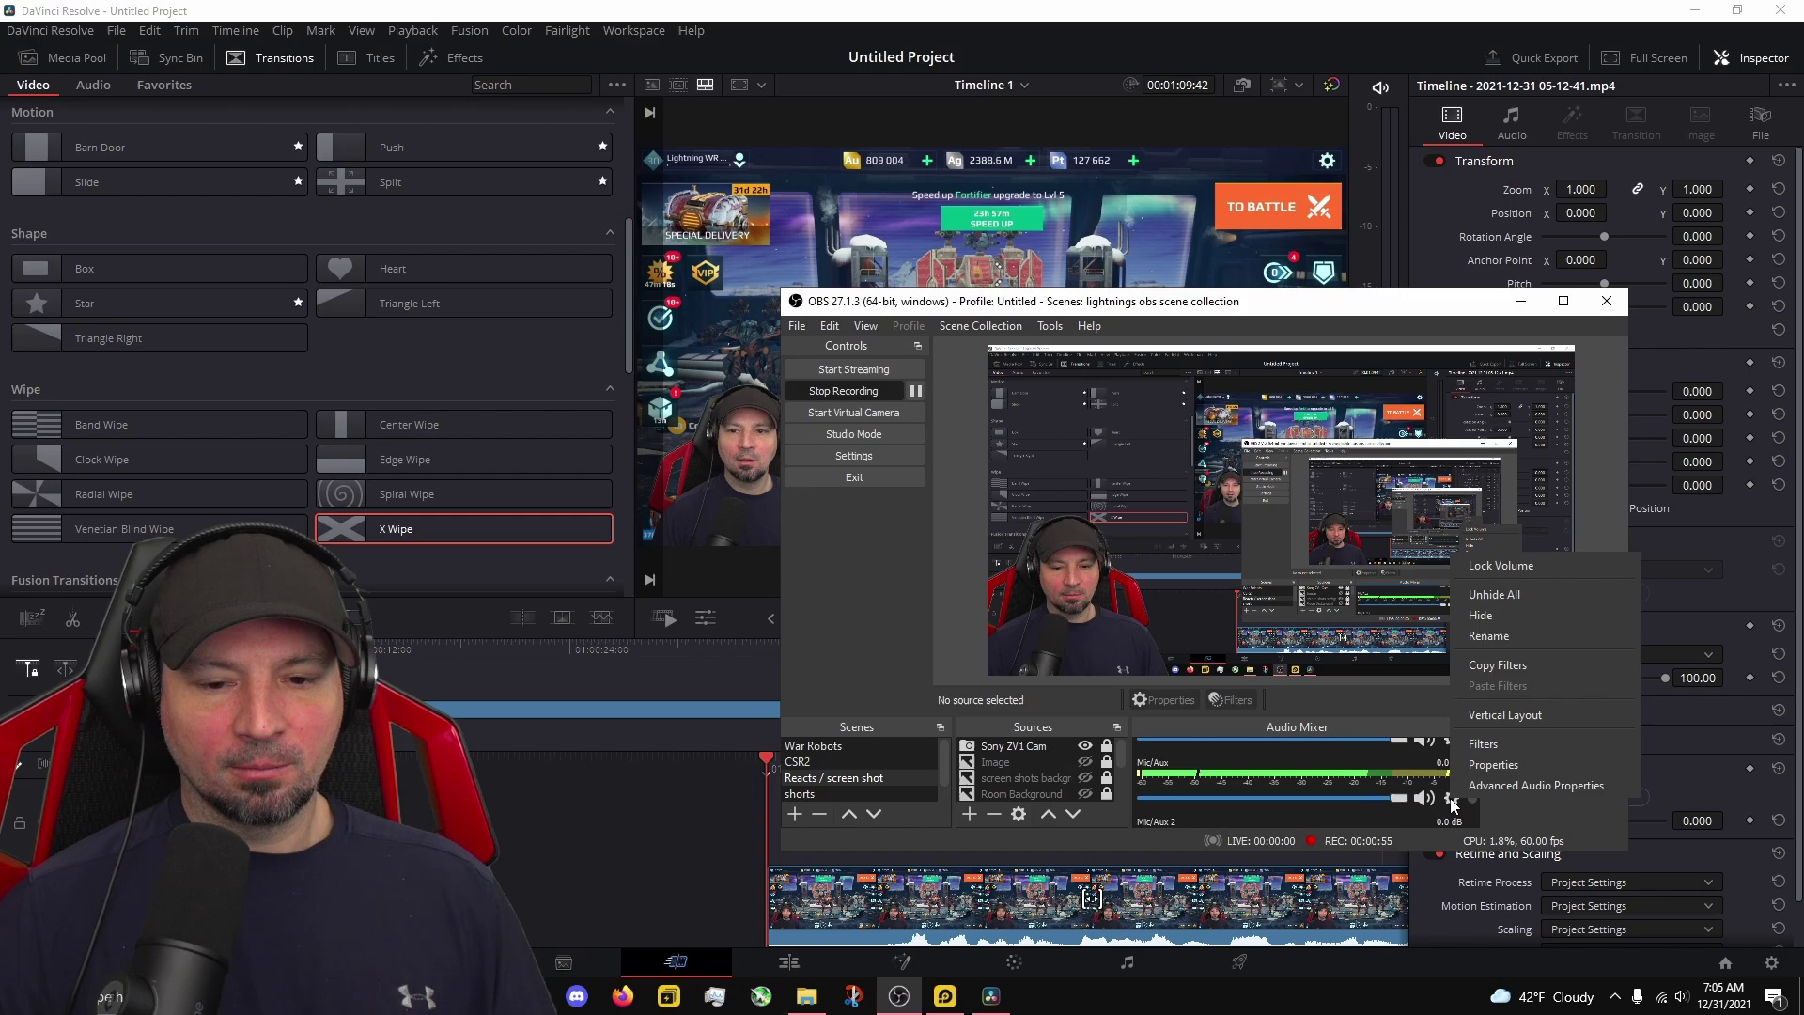
click(1497, 742)
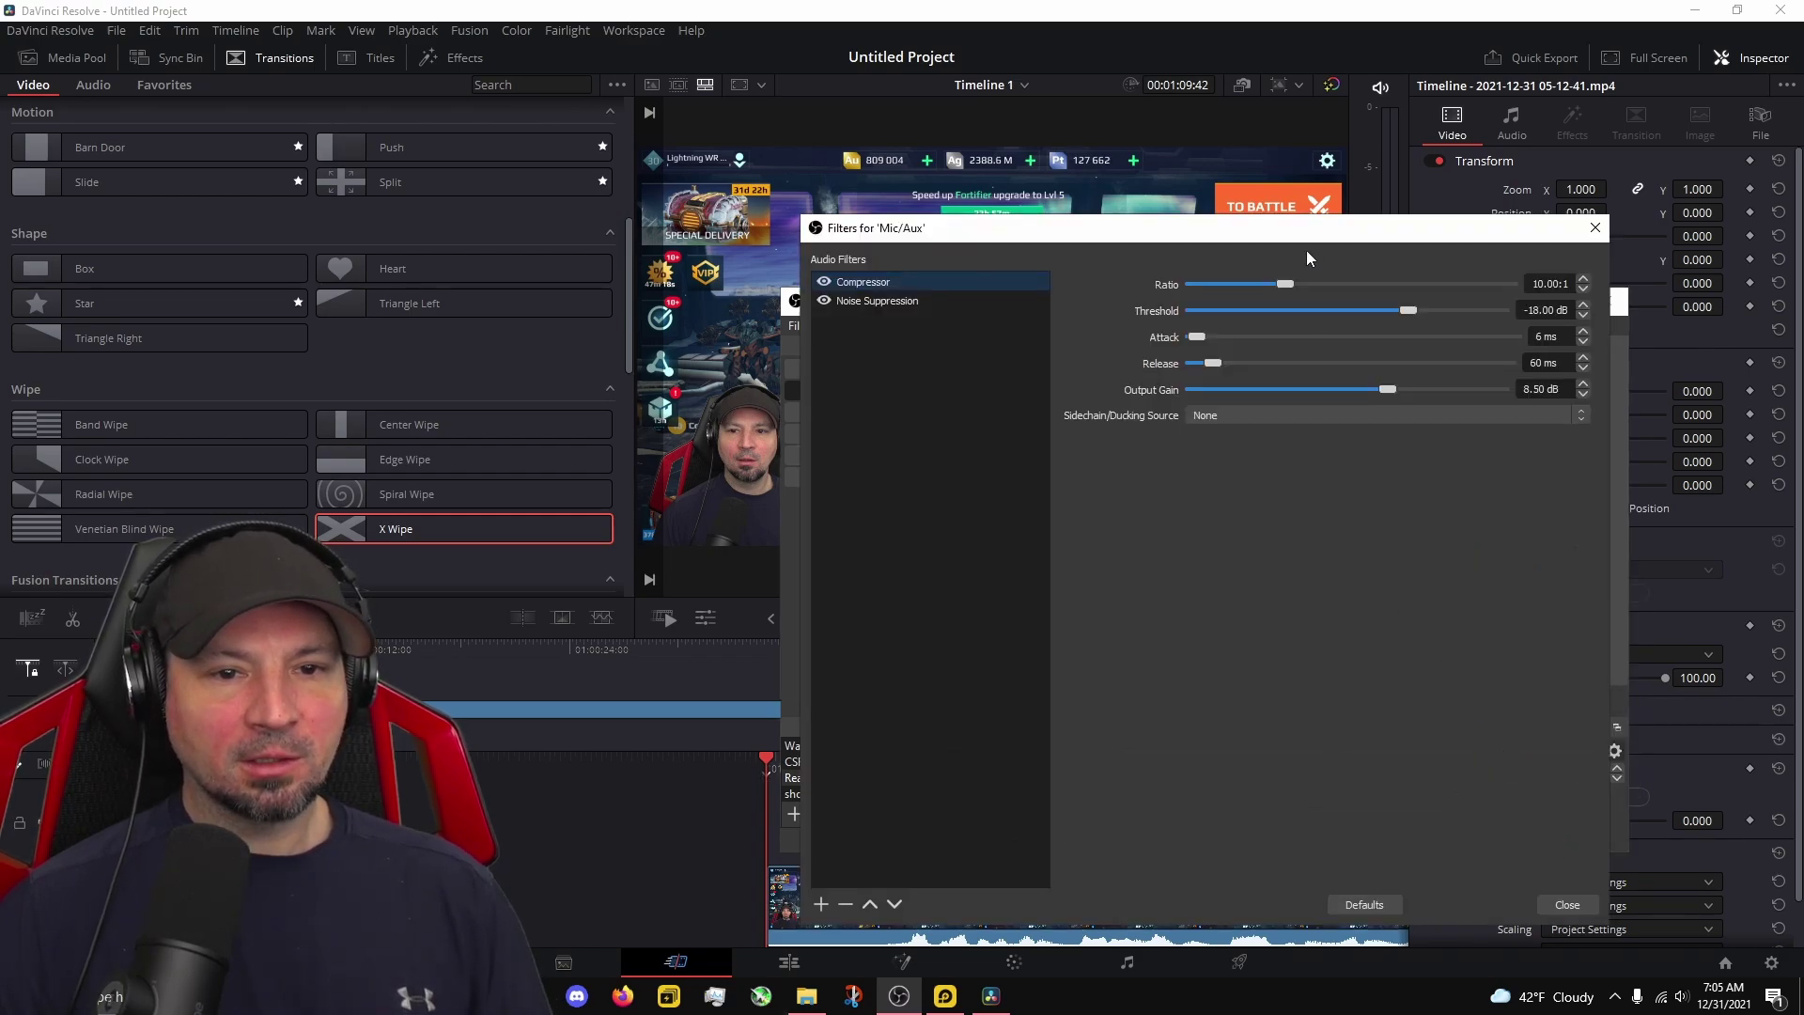
drag(1312, 228, 1226, 99)
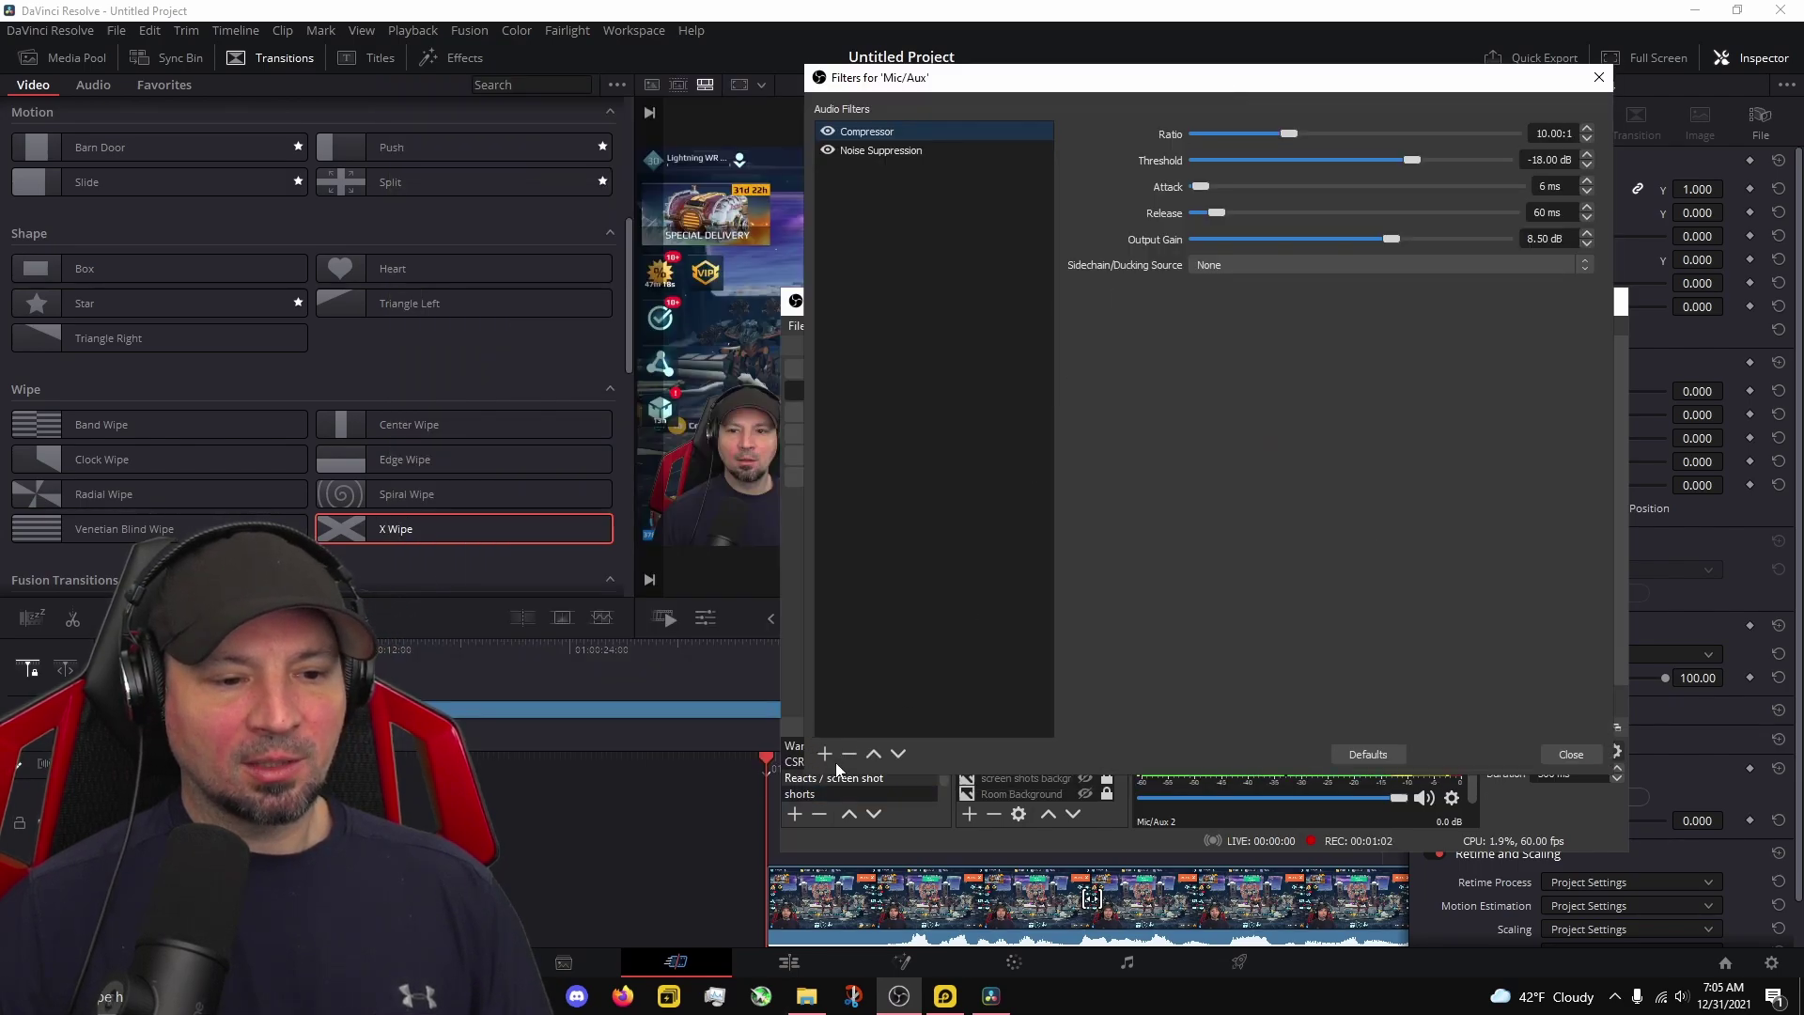
click(825, 754)
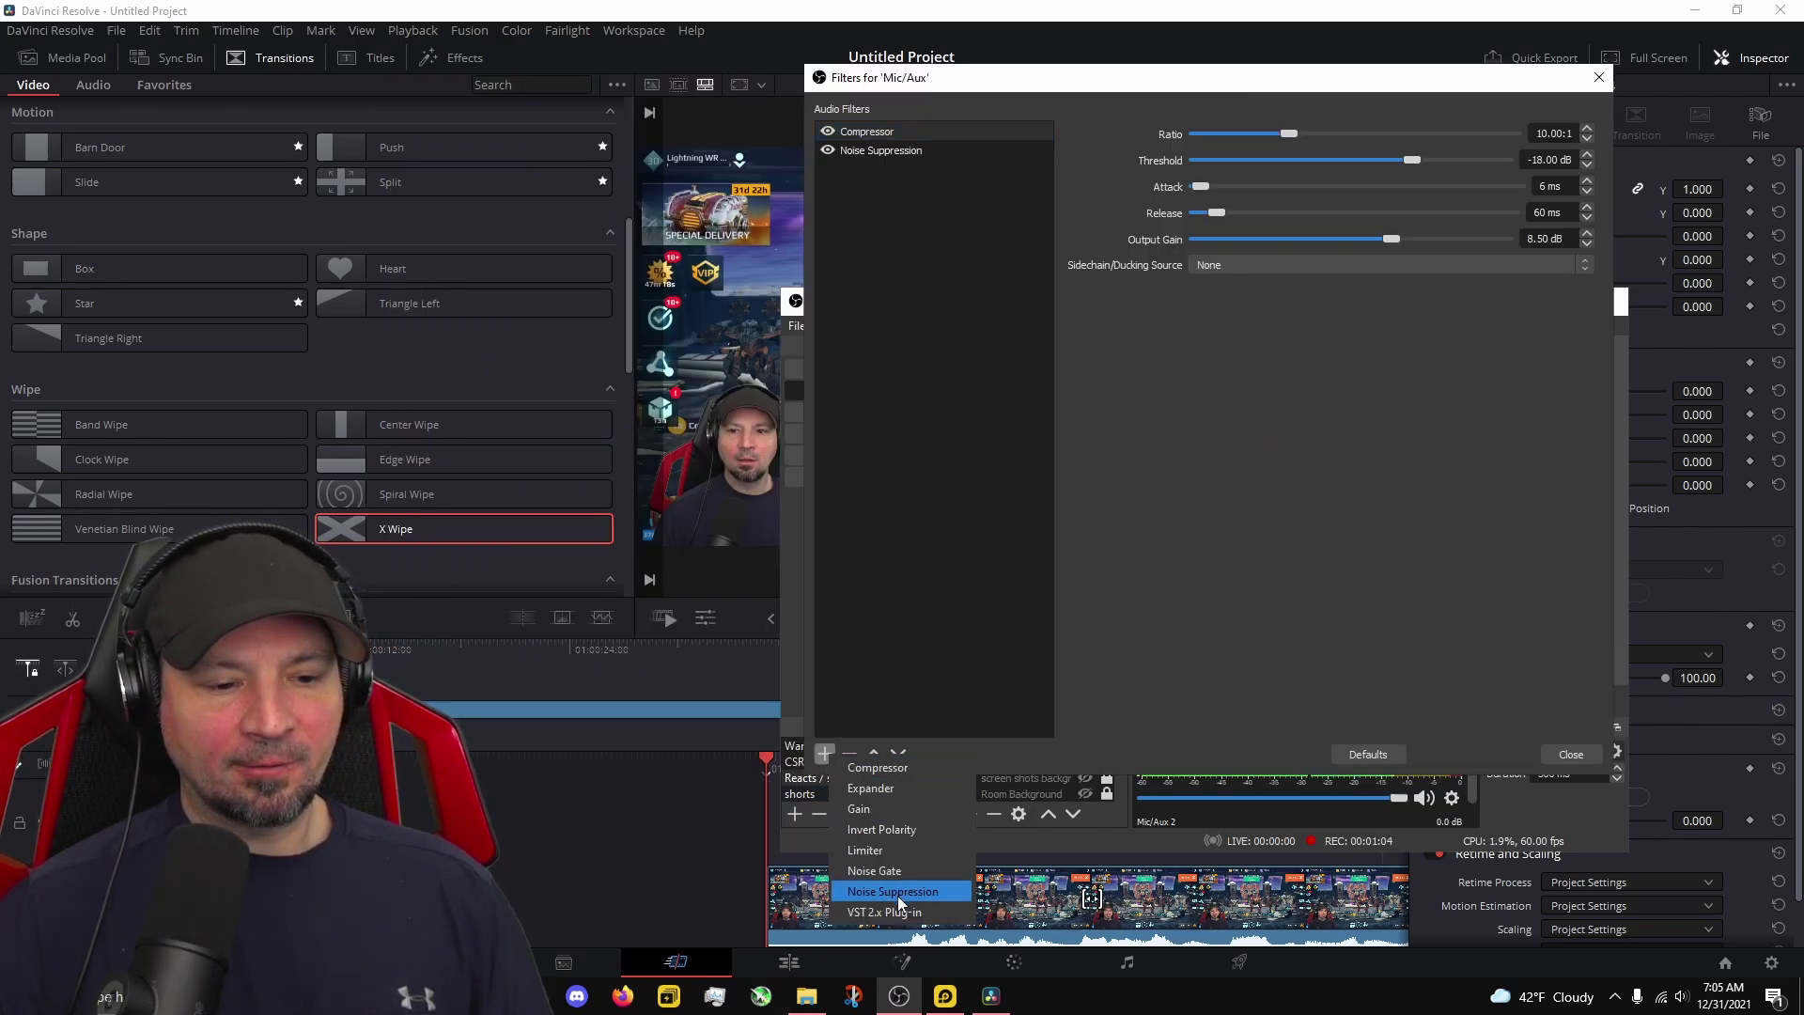
click(888, 131)
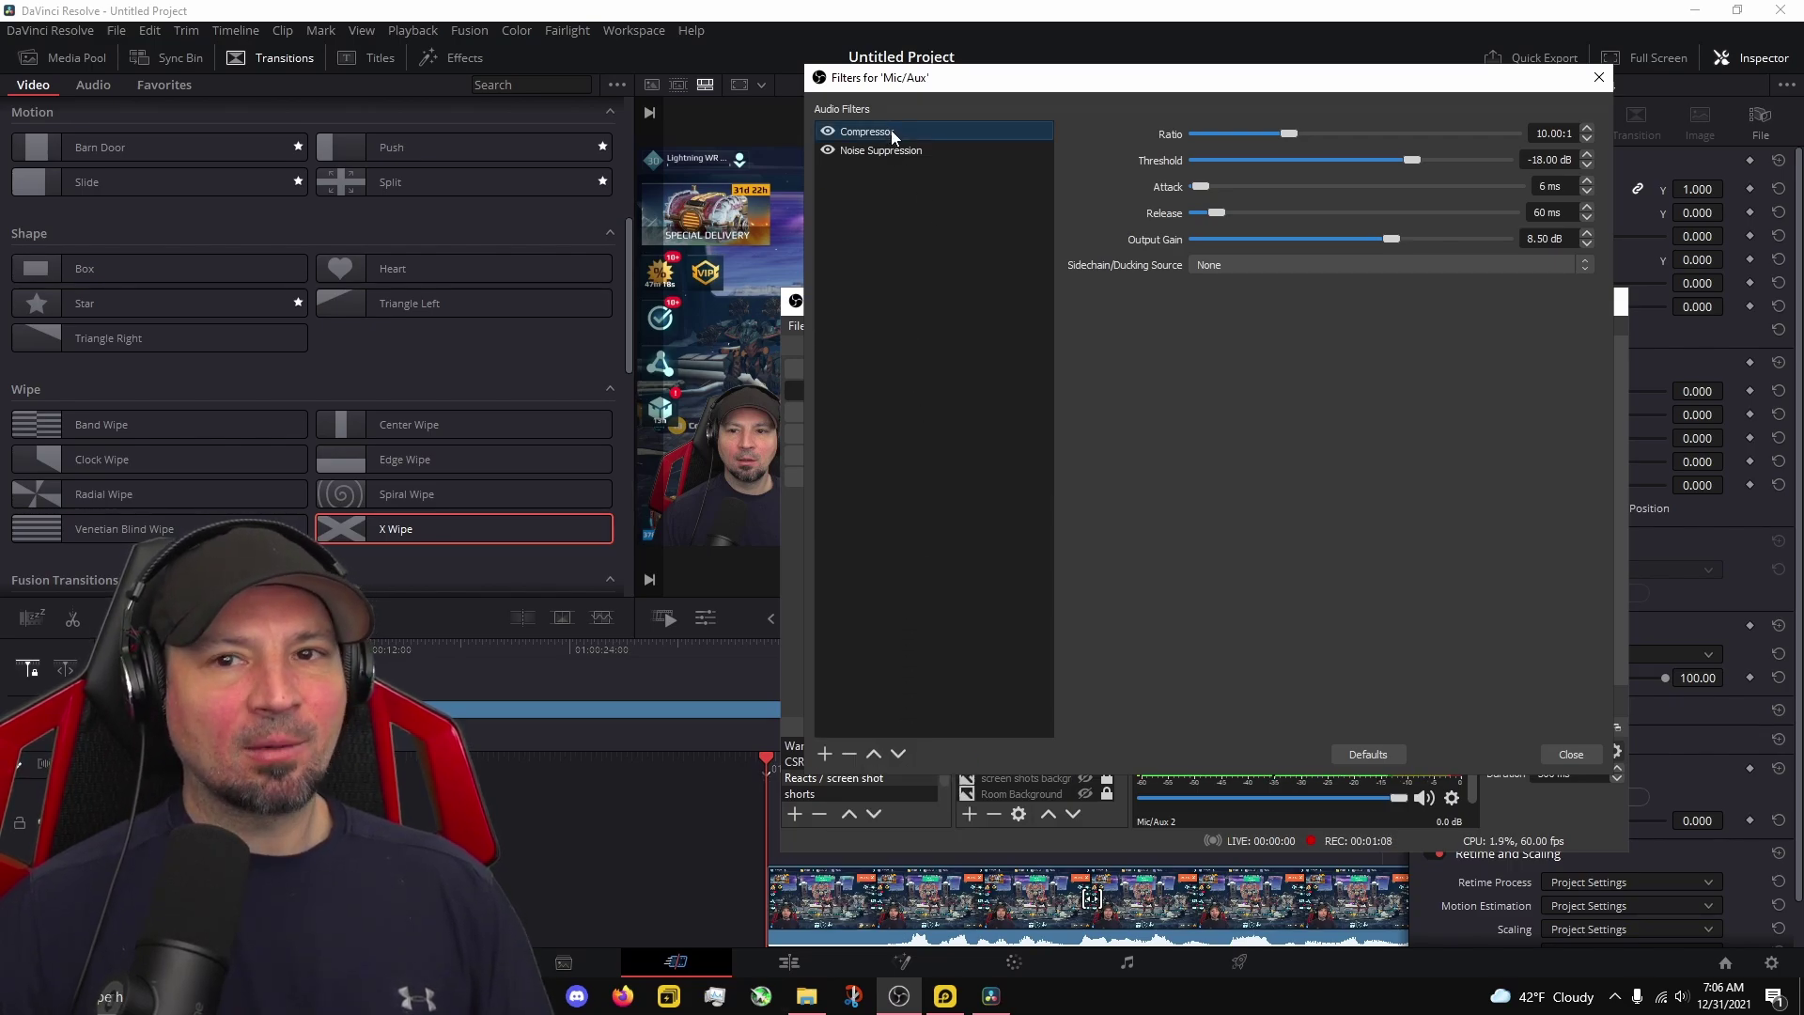
drag(1196, 92, 942, 66)
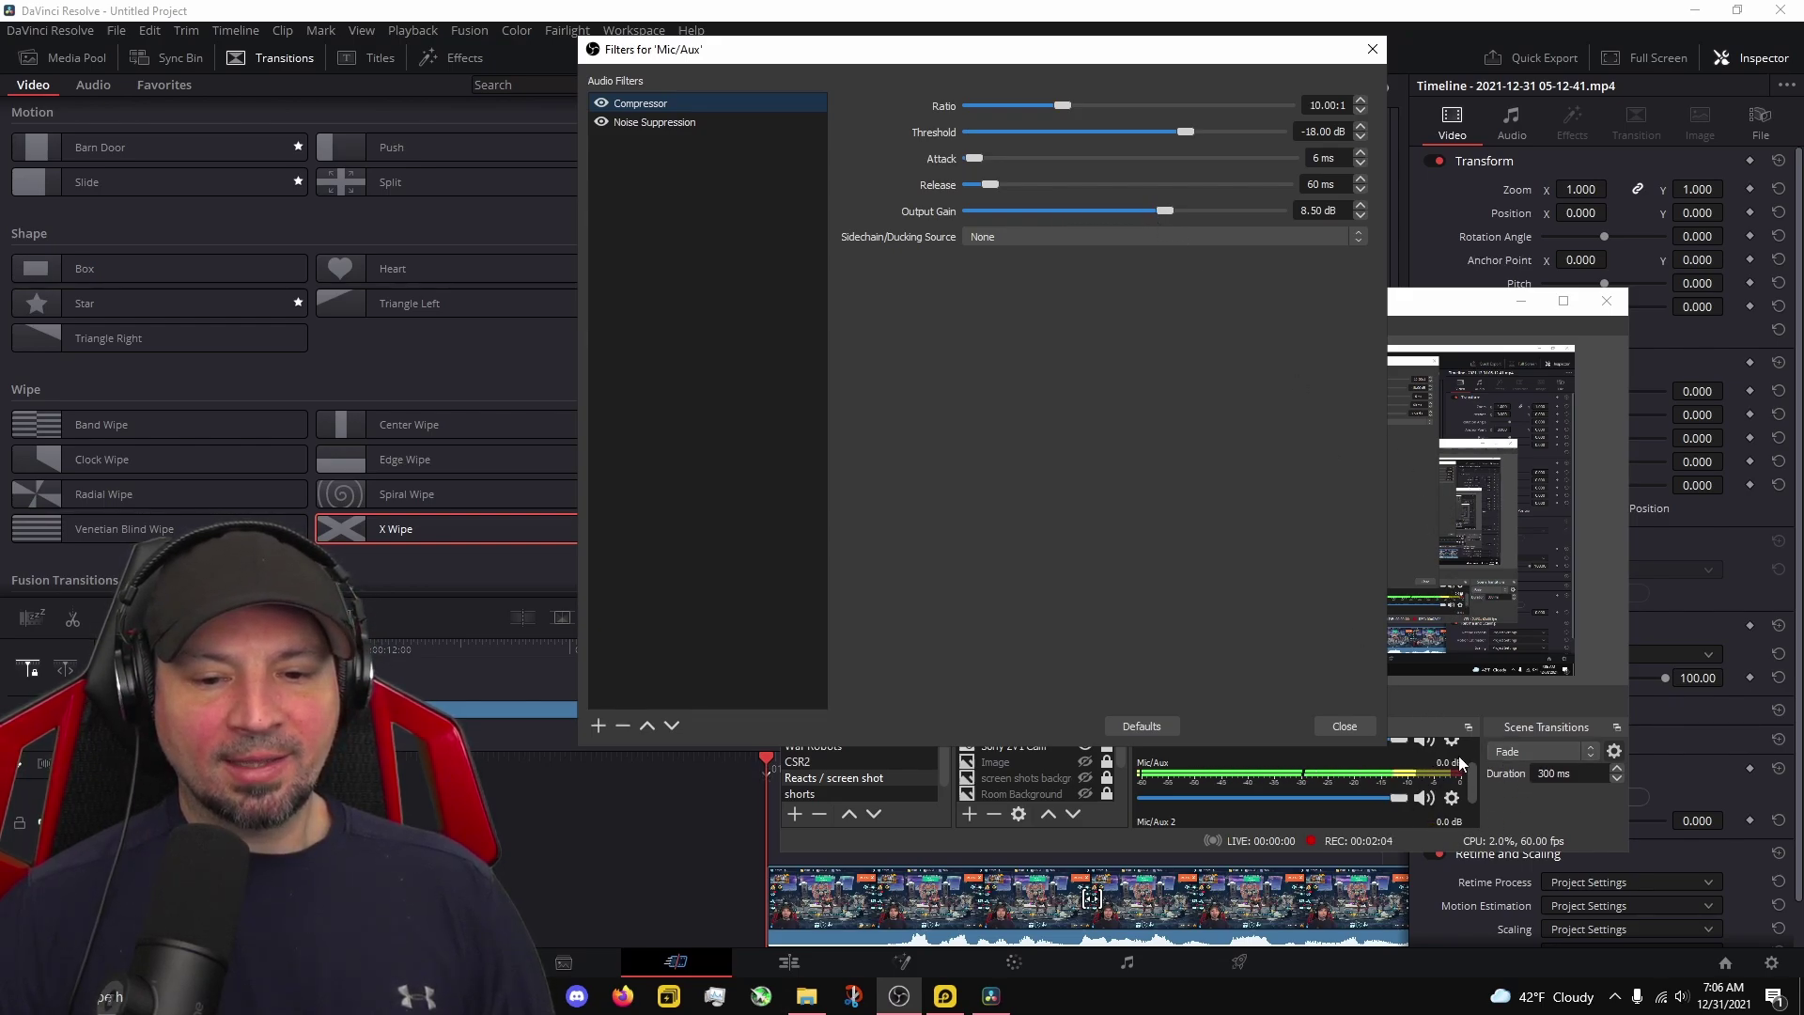
Keep the Mic/Aux Noise Suppression method on RNNoise.
click(670, 132)
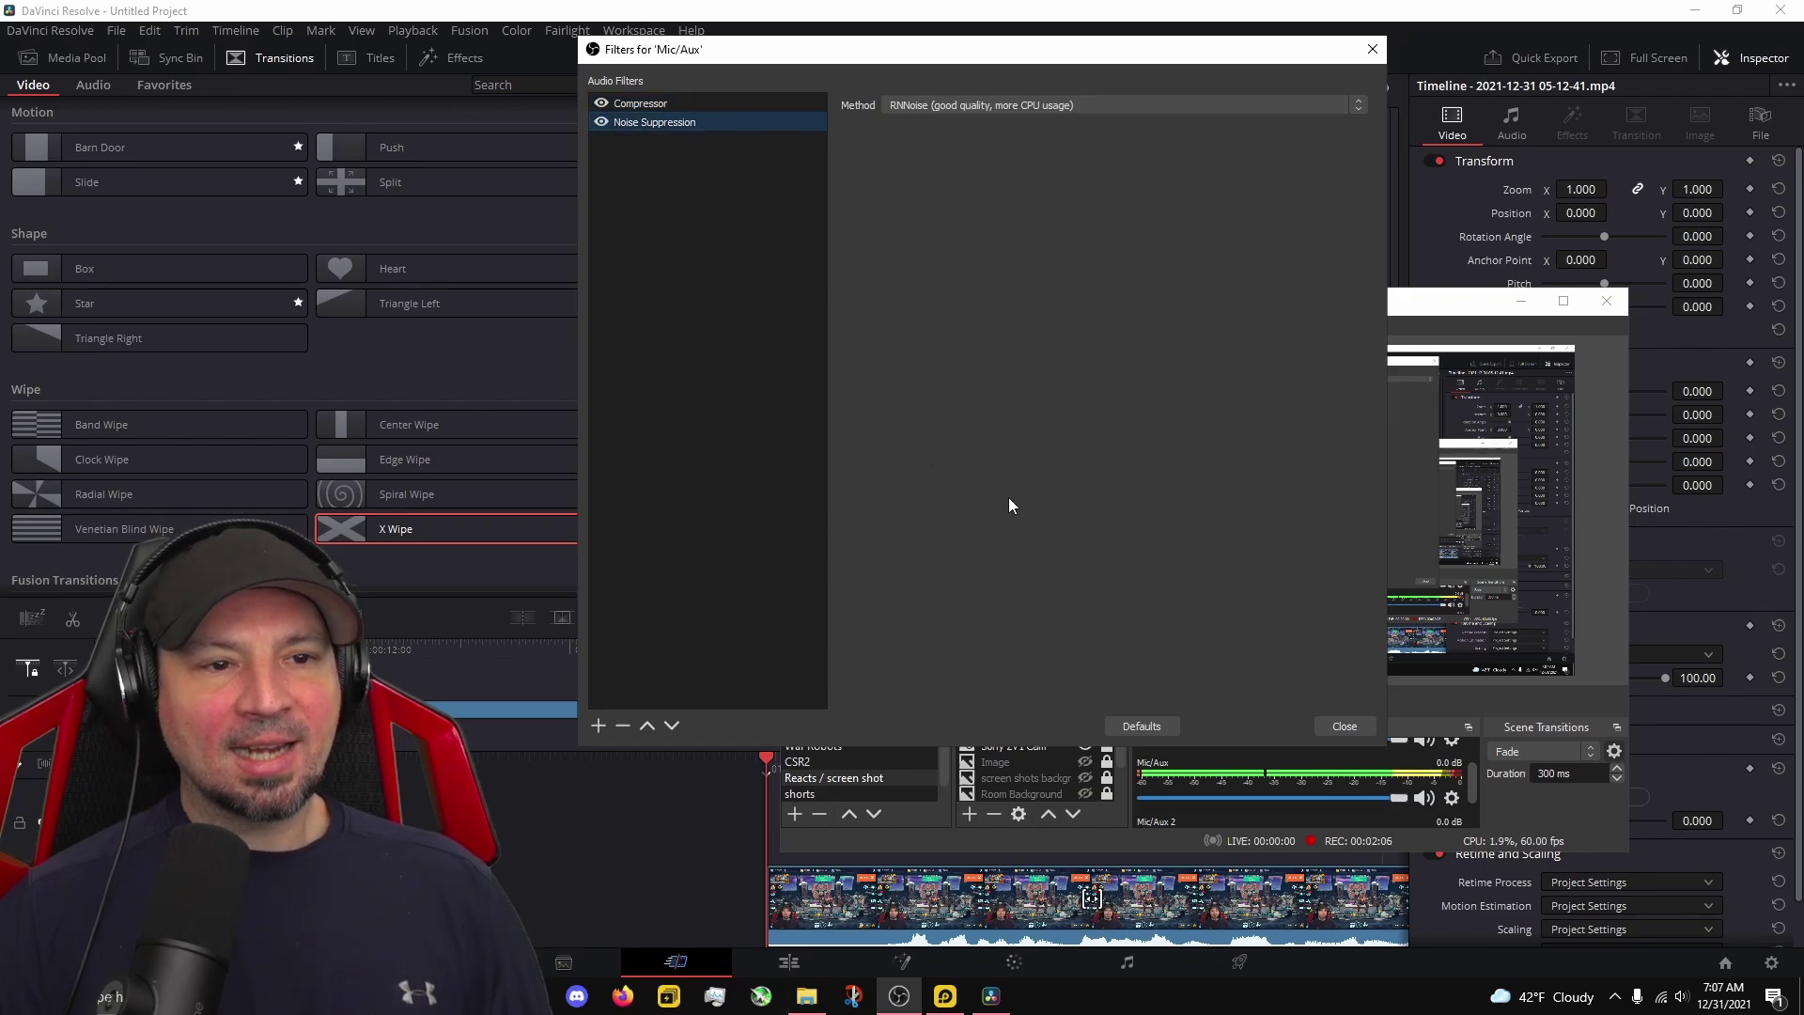
click(598, 731)
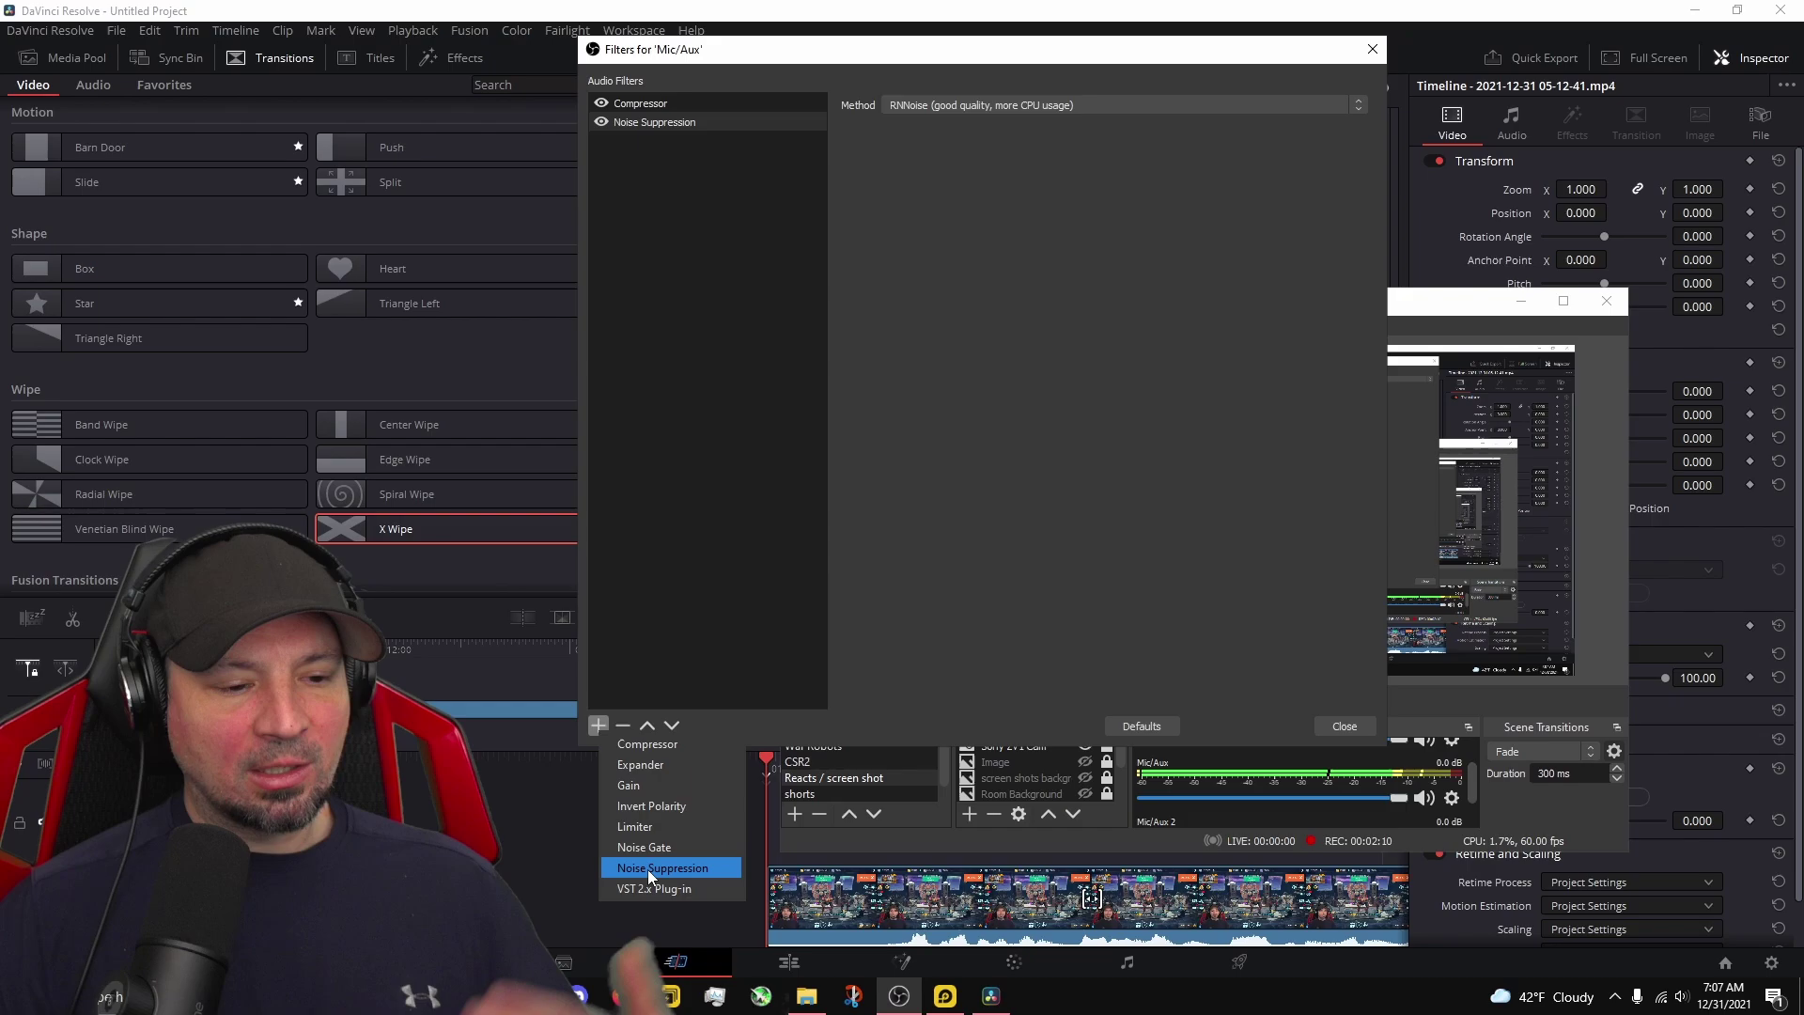
click(669, 222)
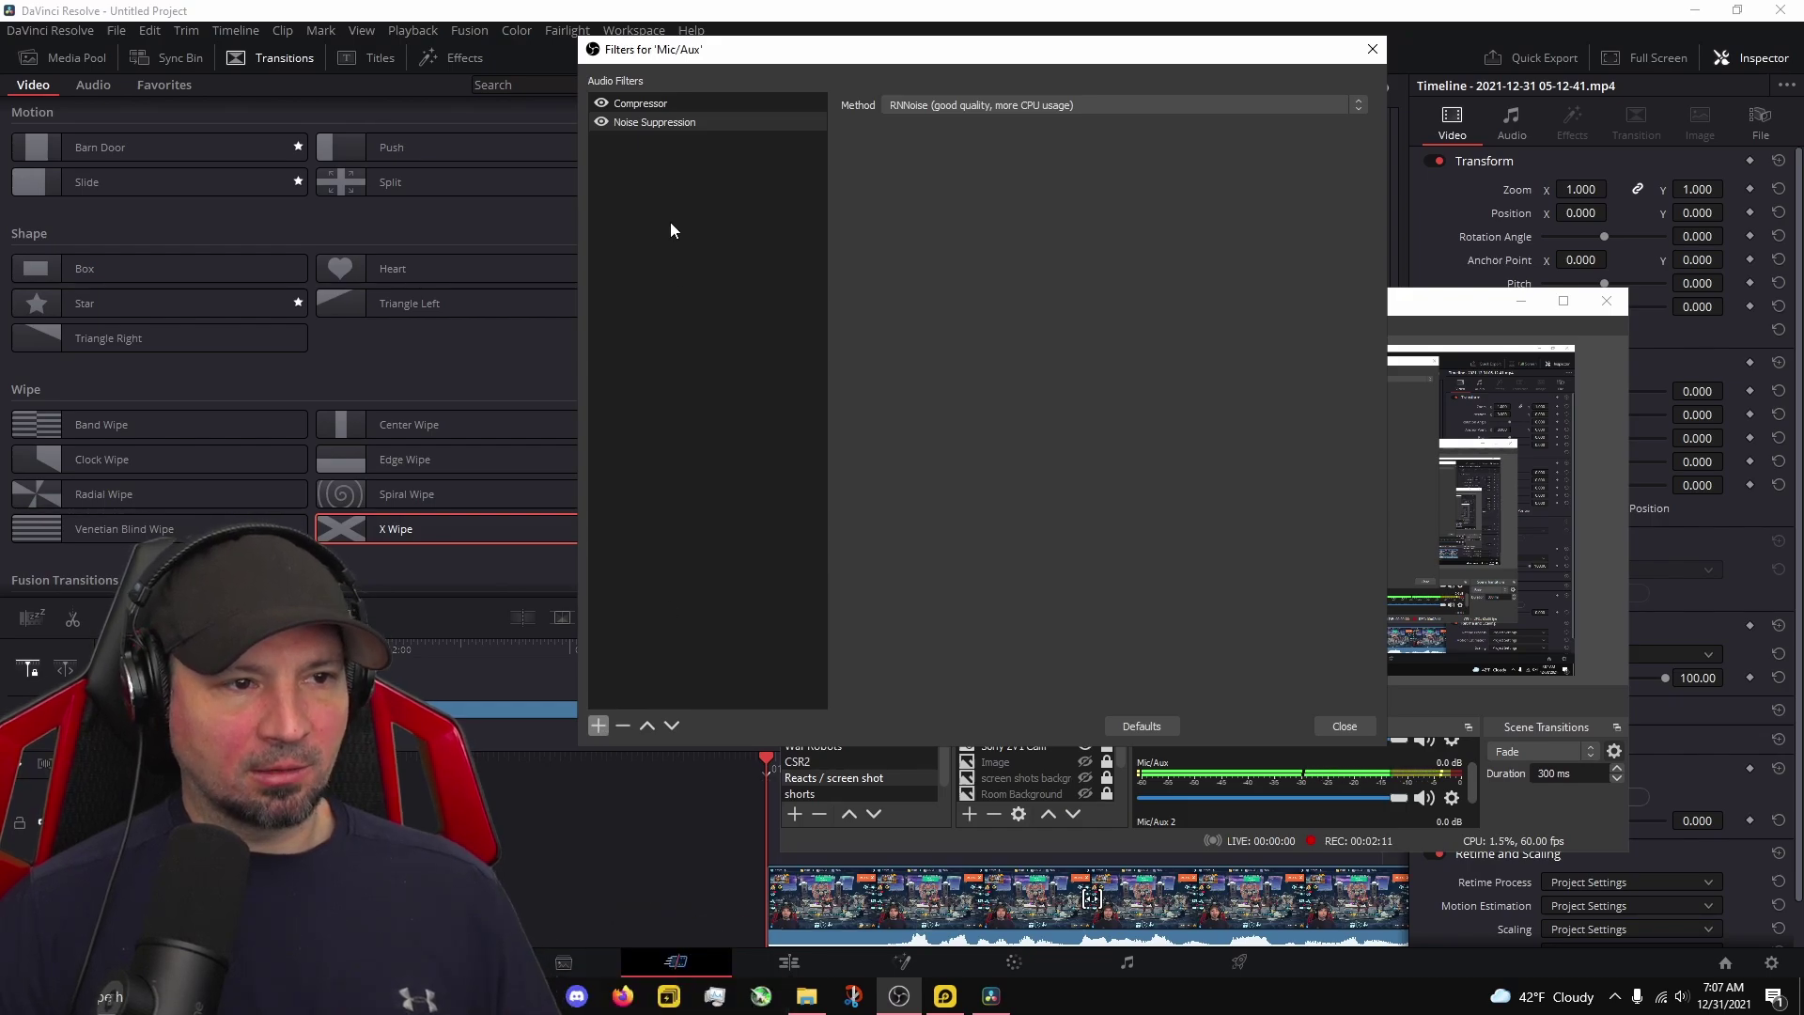
click(911, 108)
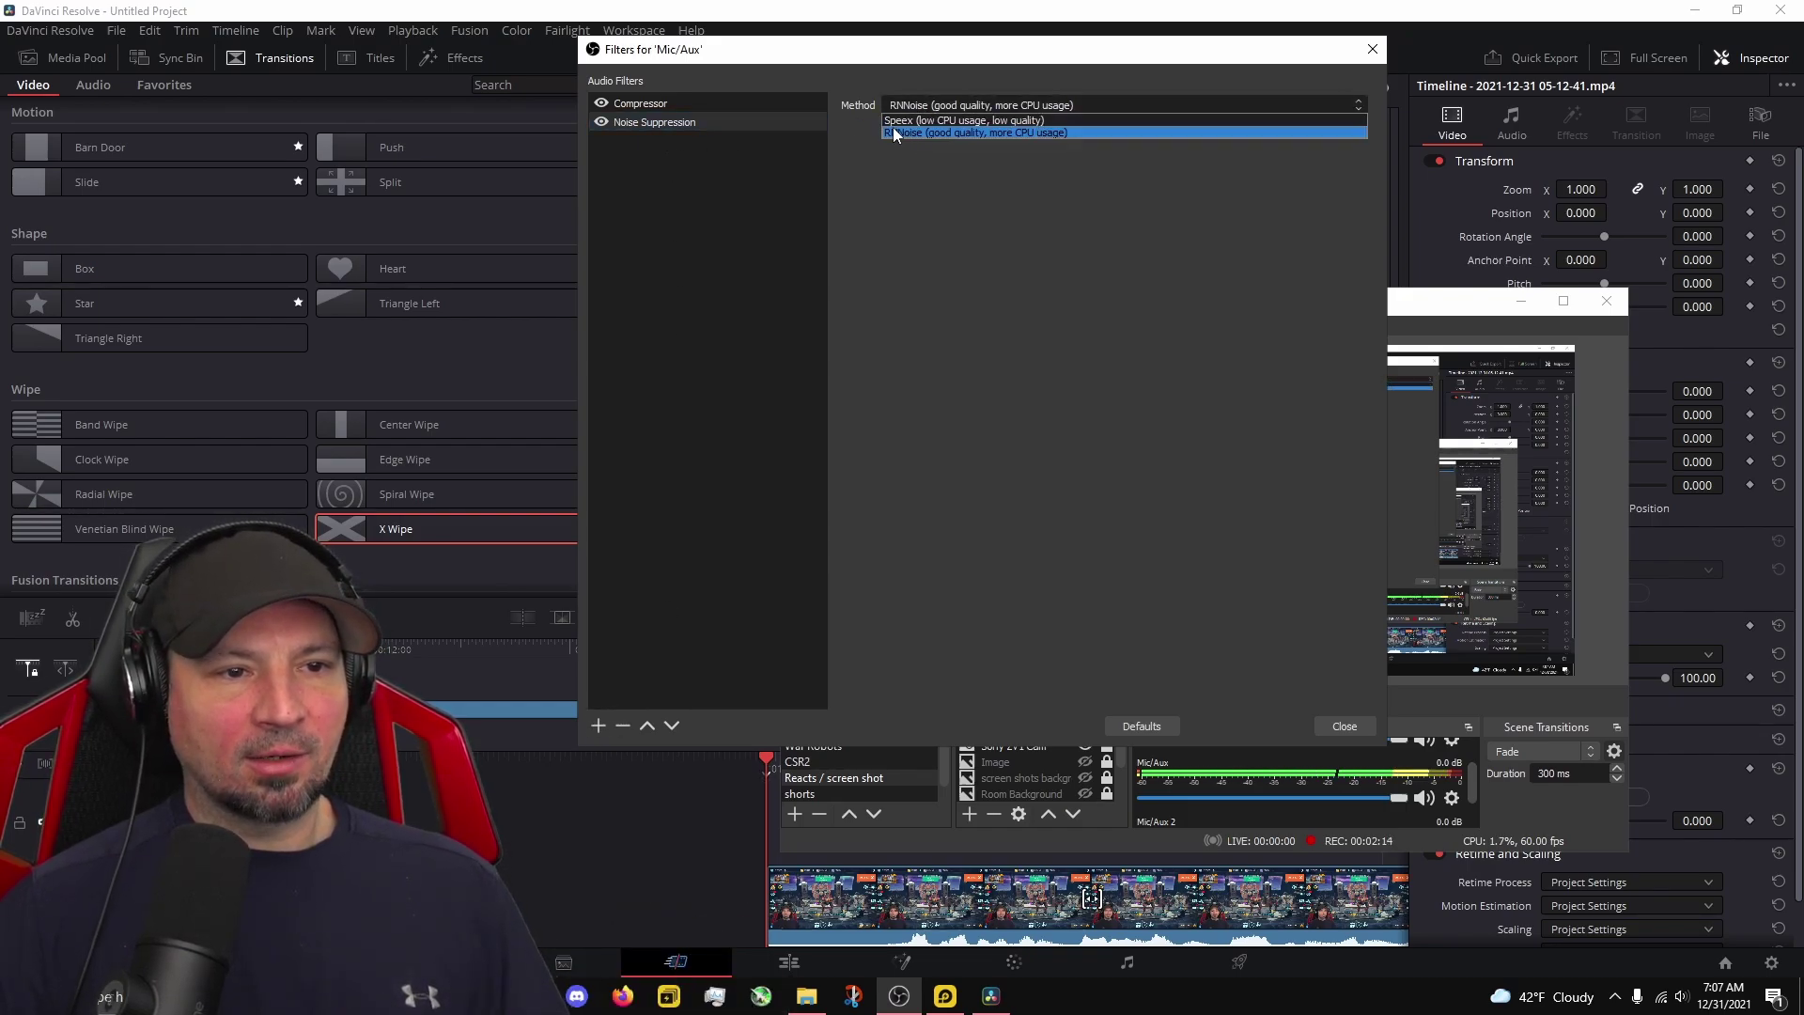
click(983, 136)
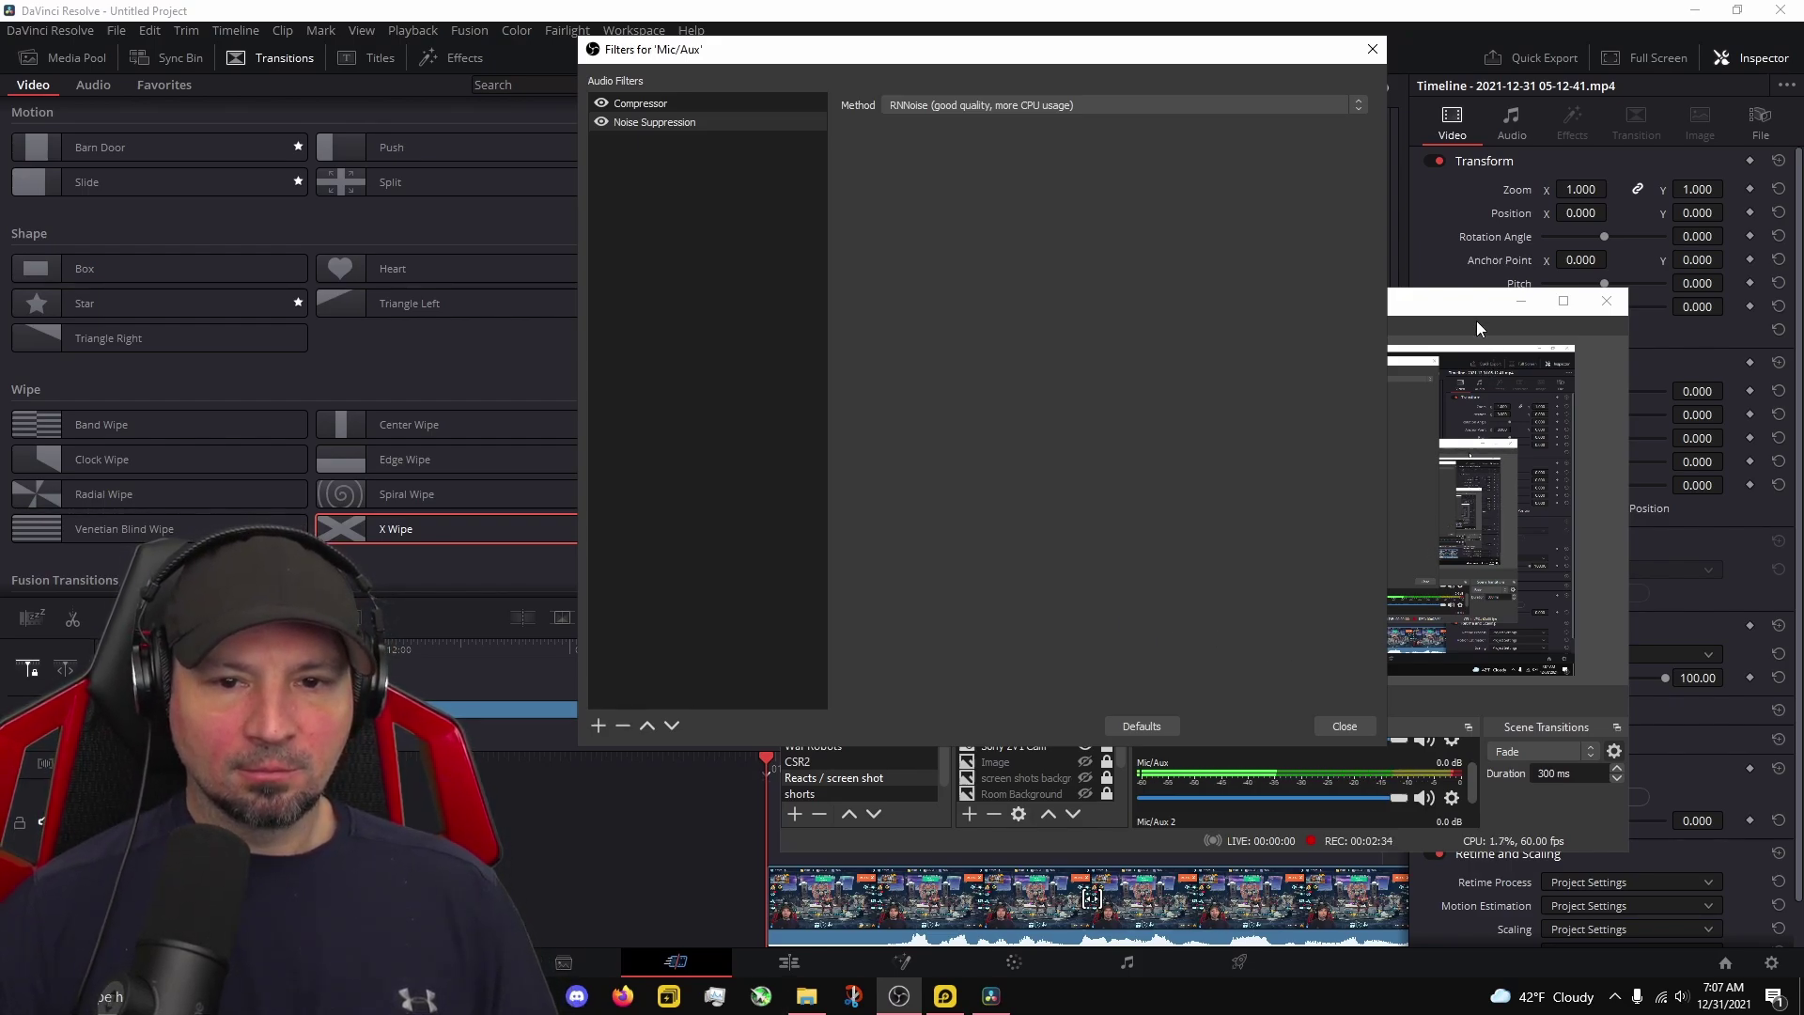
Close the OBS filters window and switch DaVinci Resolve to the Fairlight page.
click(1373, 48)
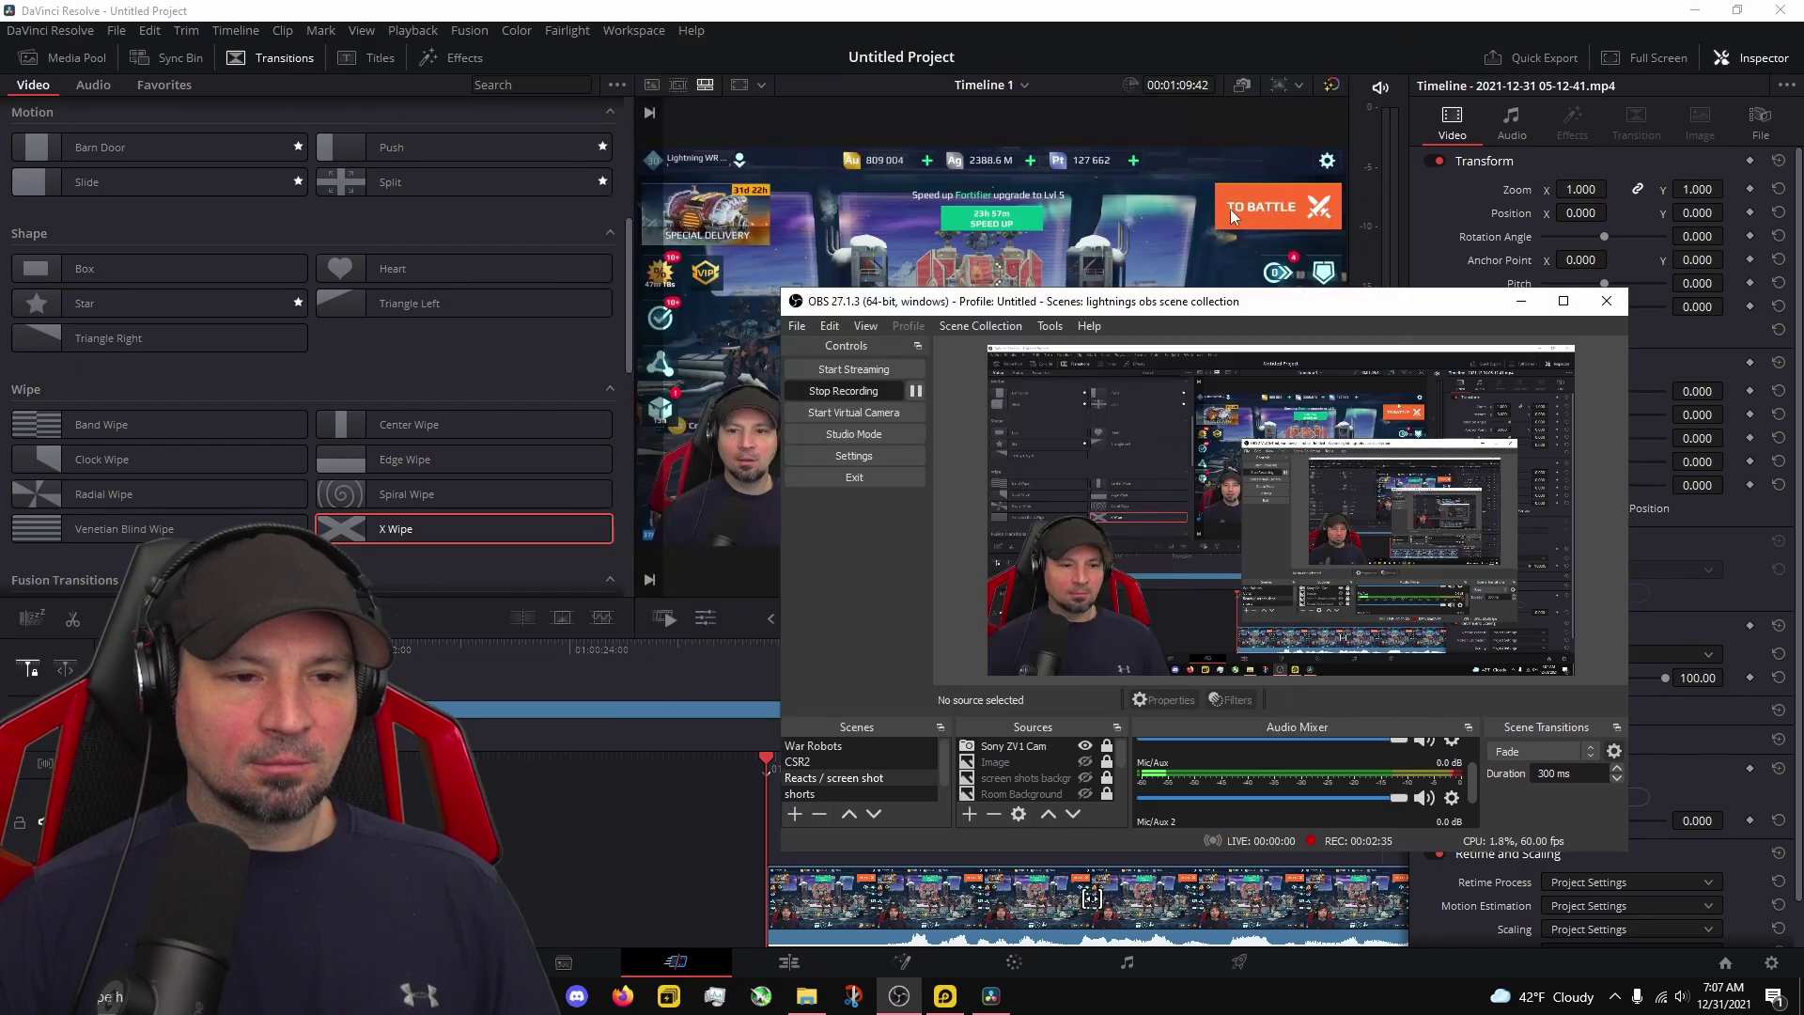
click(917, 391)
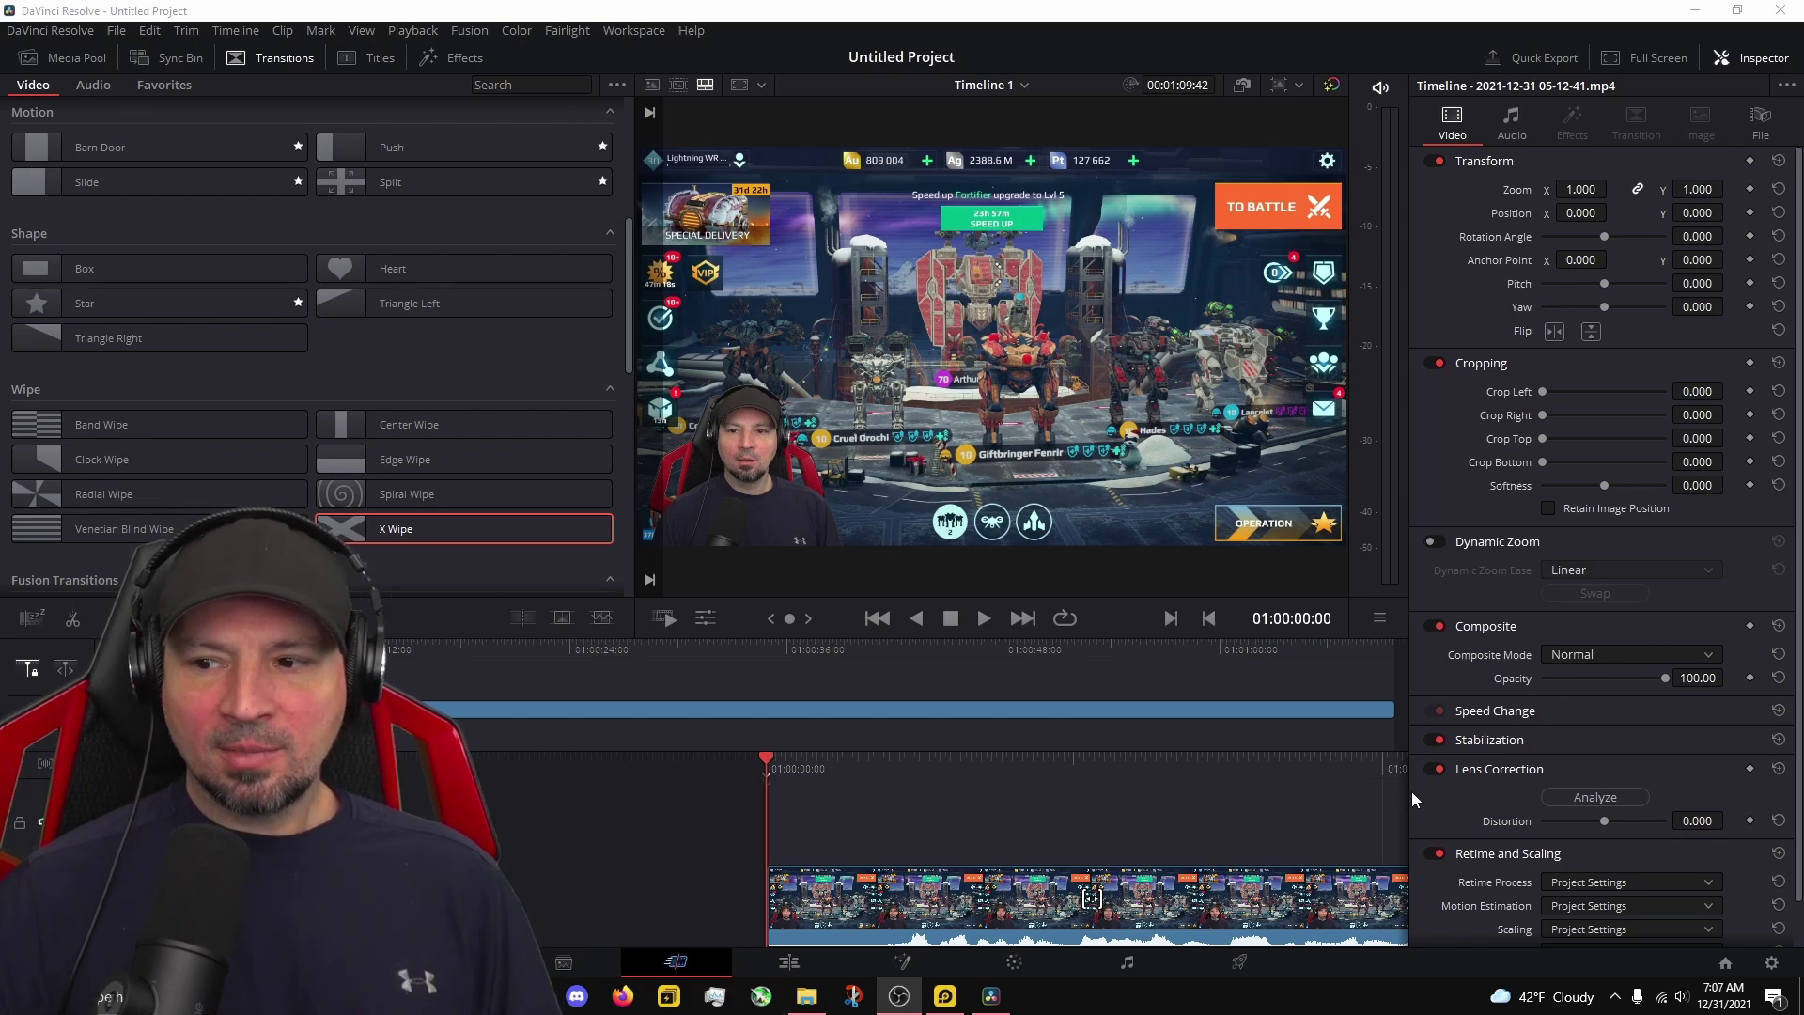
click(1127, 968)
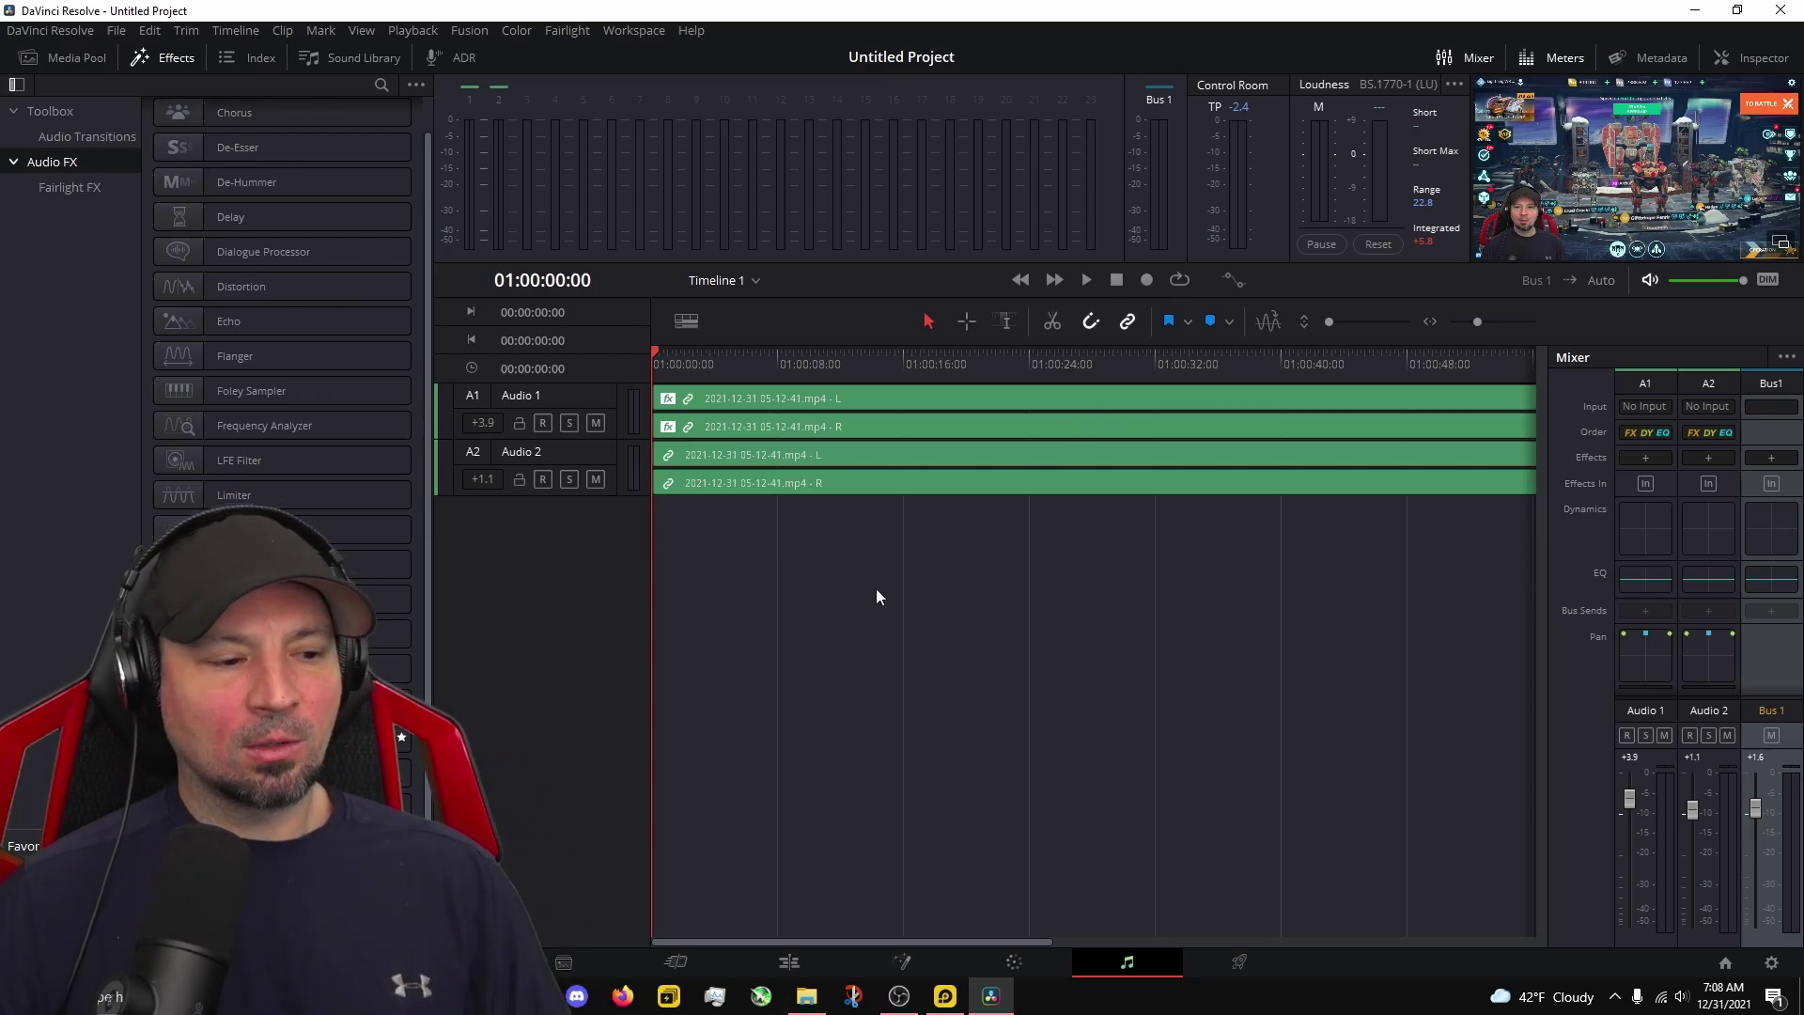
Open the effects list for the Audio 1 track in the Fairlight mixer.
drag(297, 883, 934, 441)
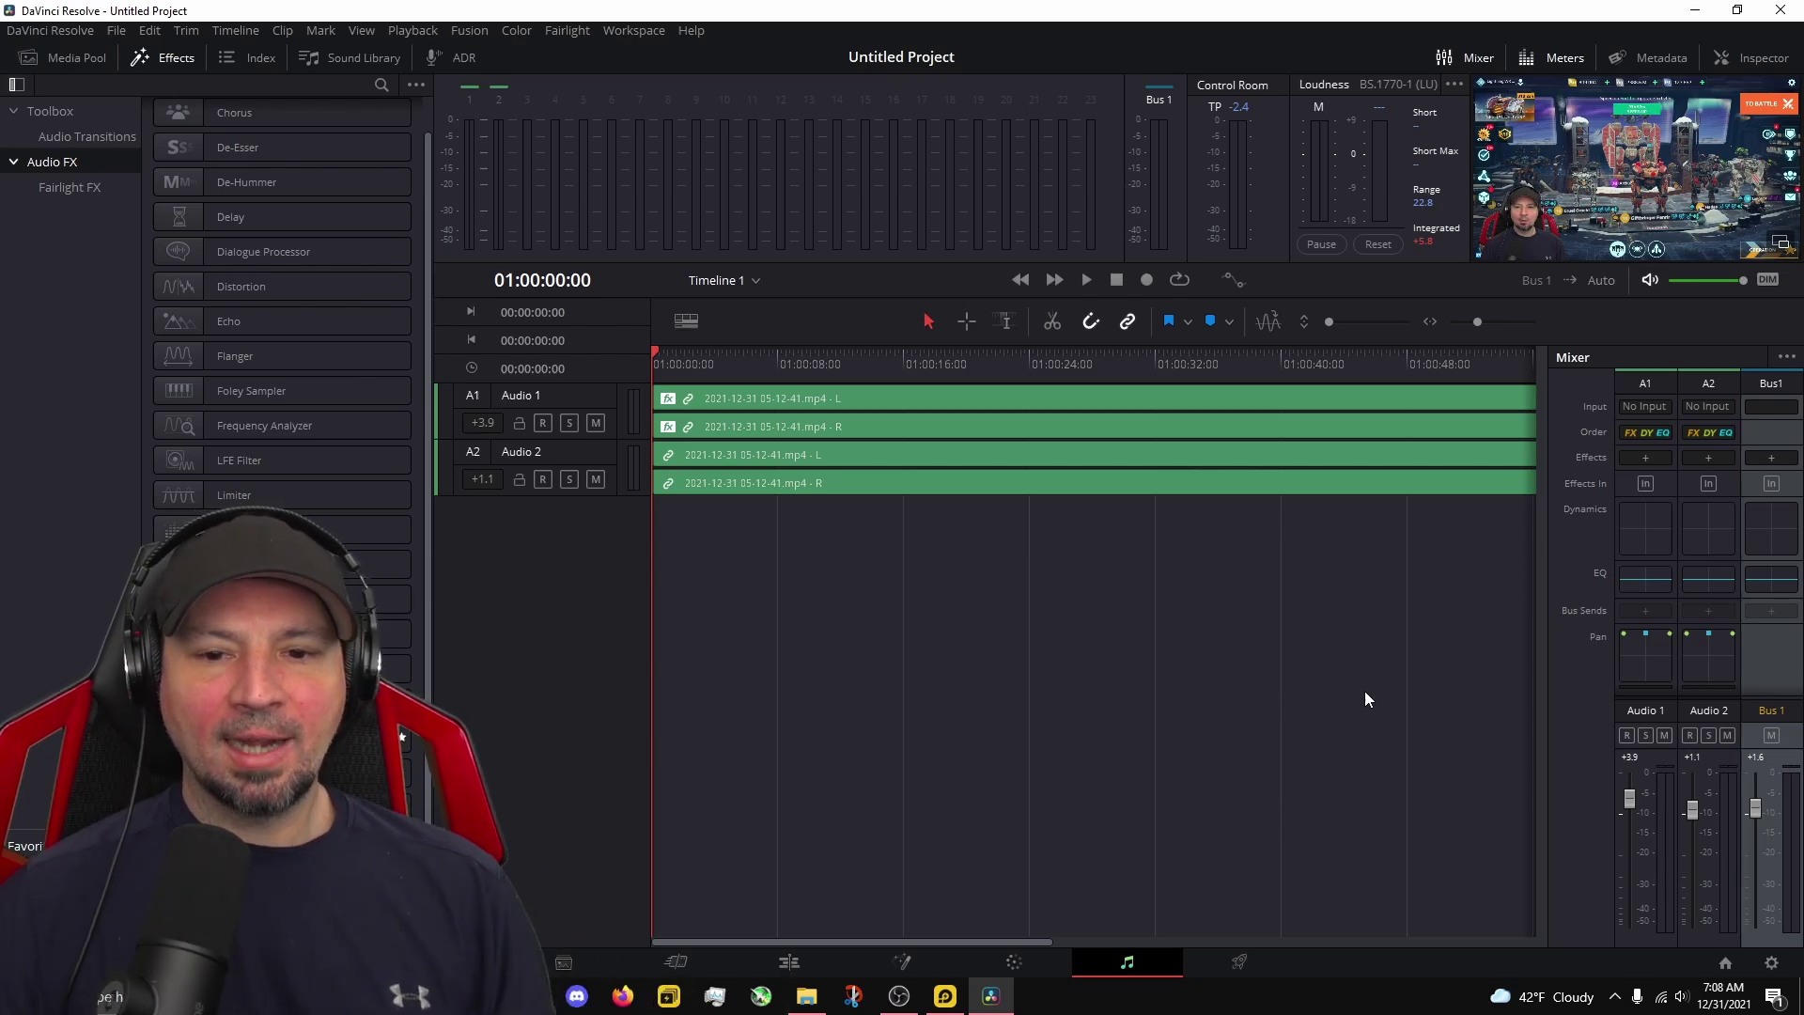
click(1648, 457)
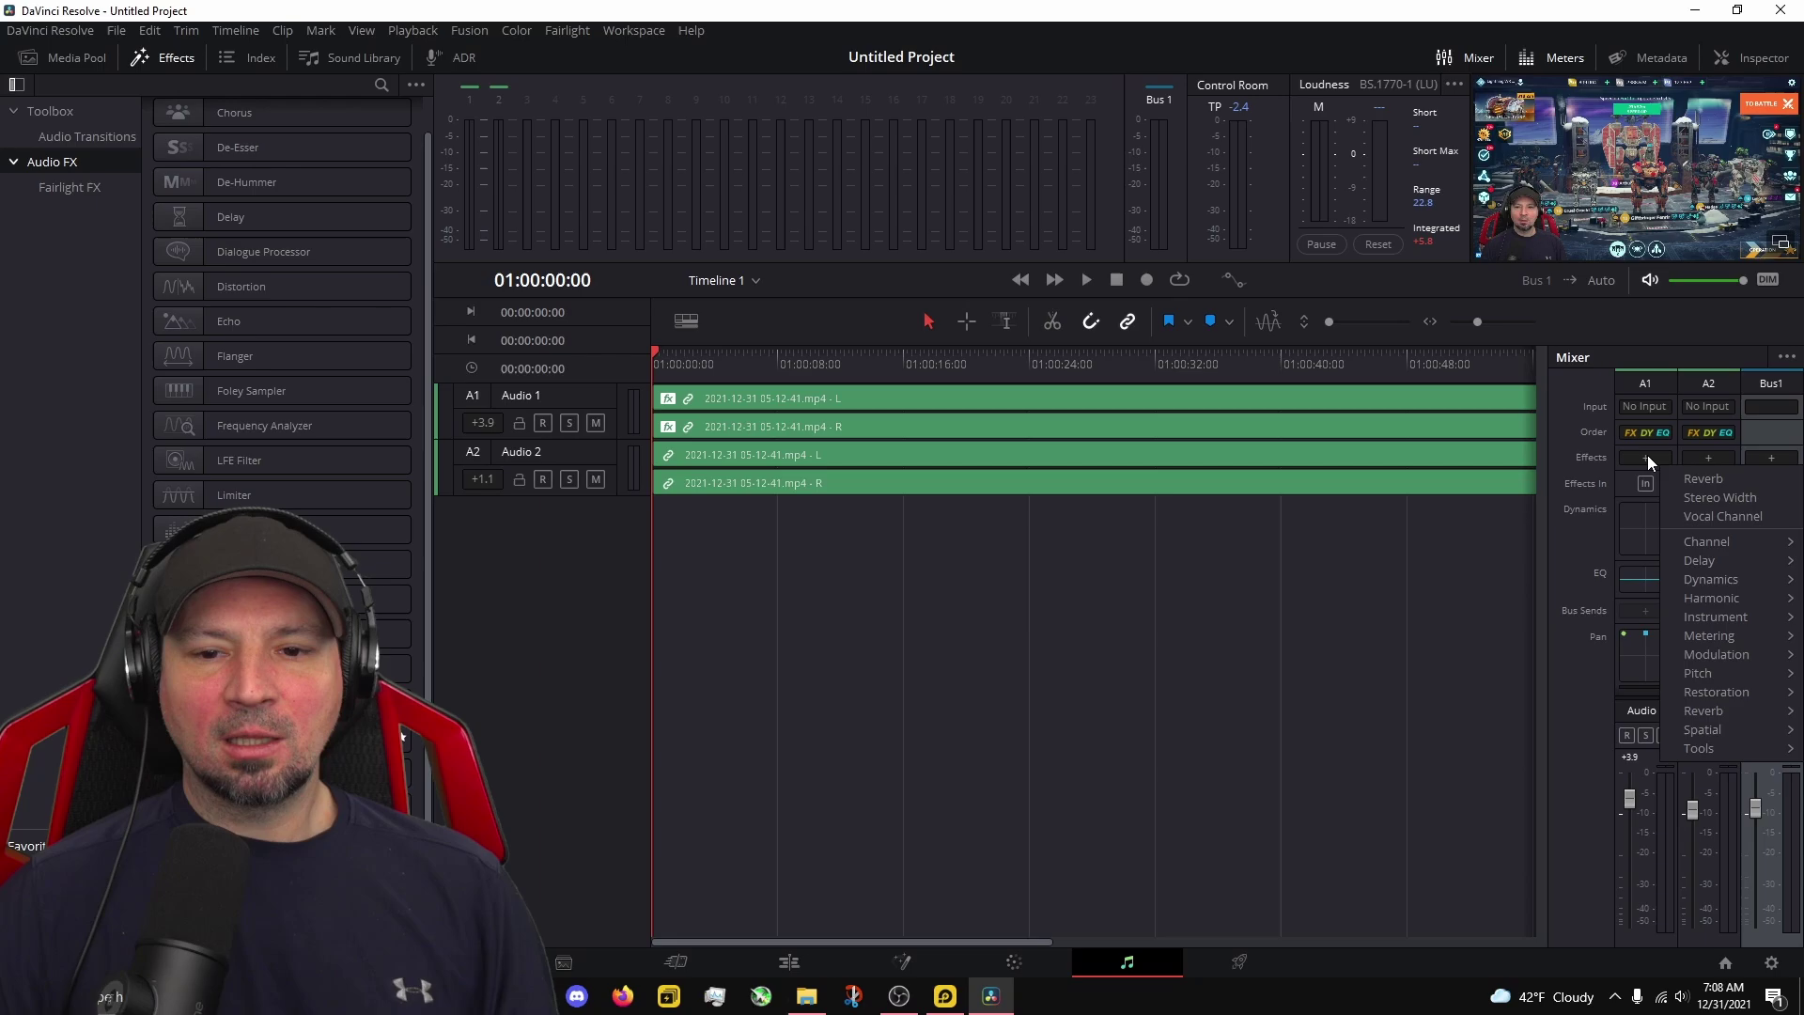
Add Reverb to Audio 1 using the 'lightning' preset (6.00 dry/wet).
click(1700, 479)
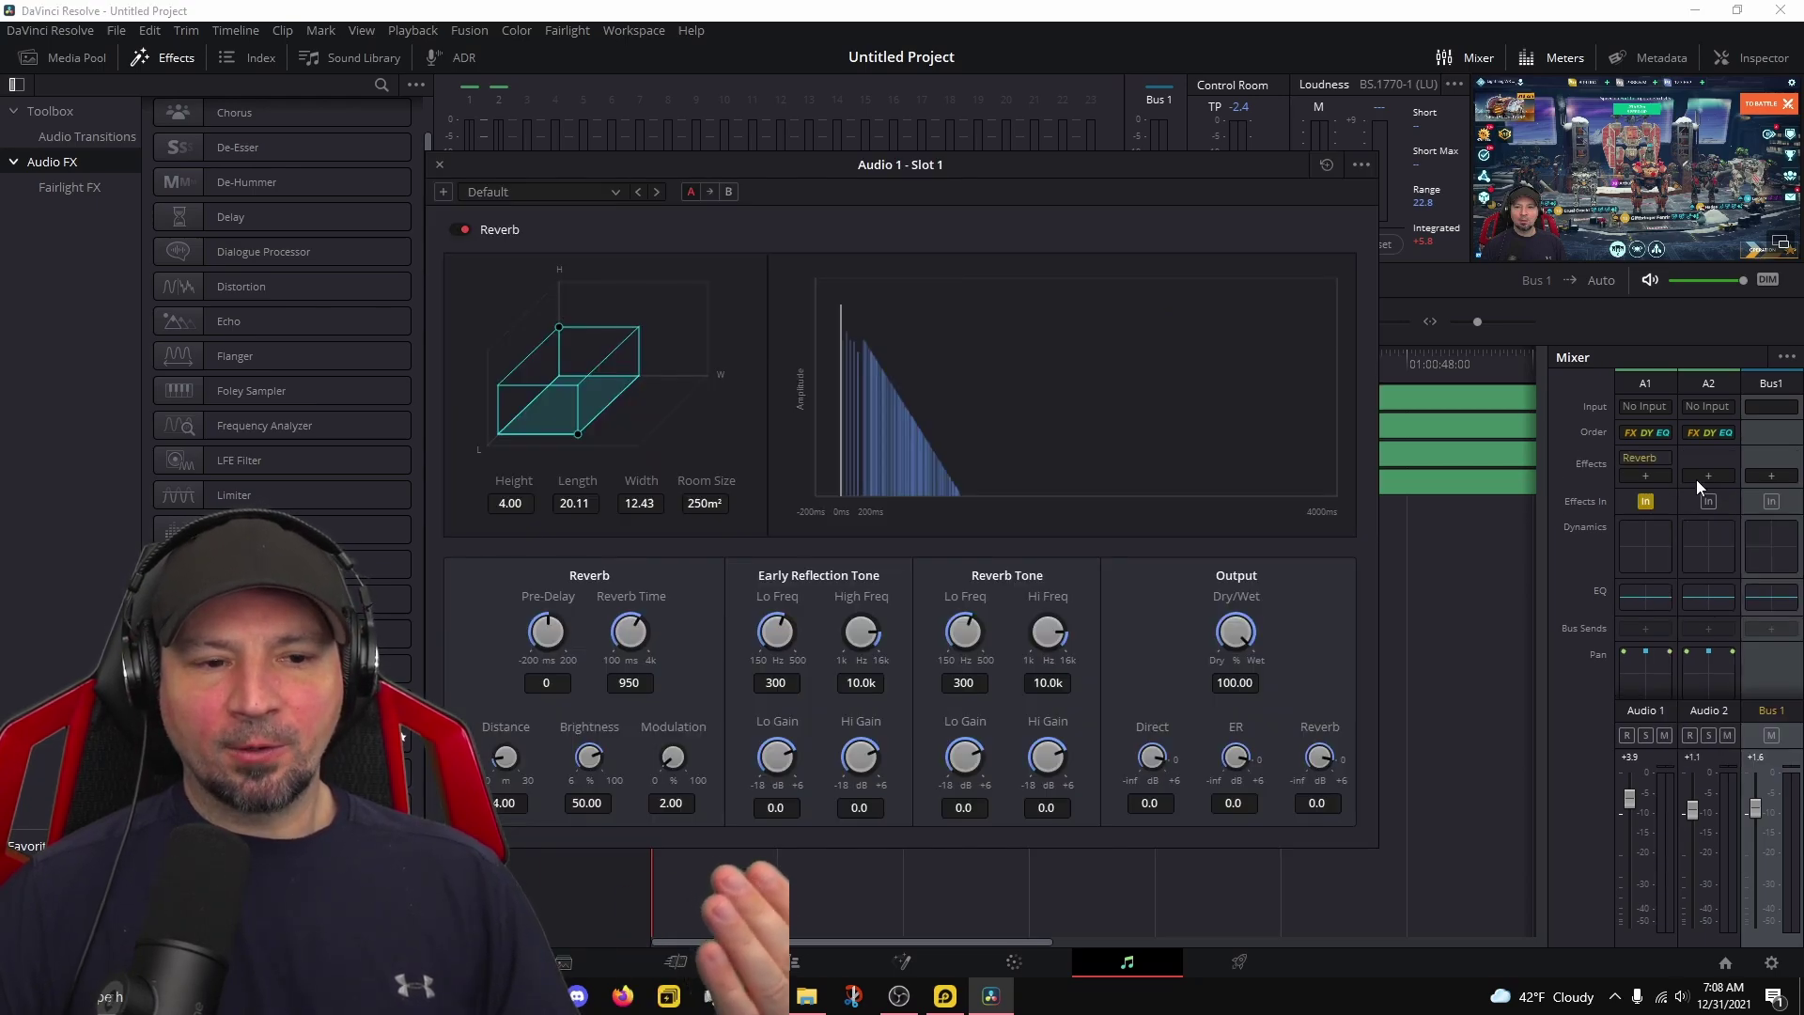
click(489, 192)
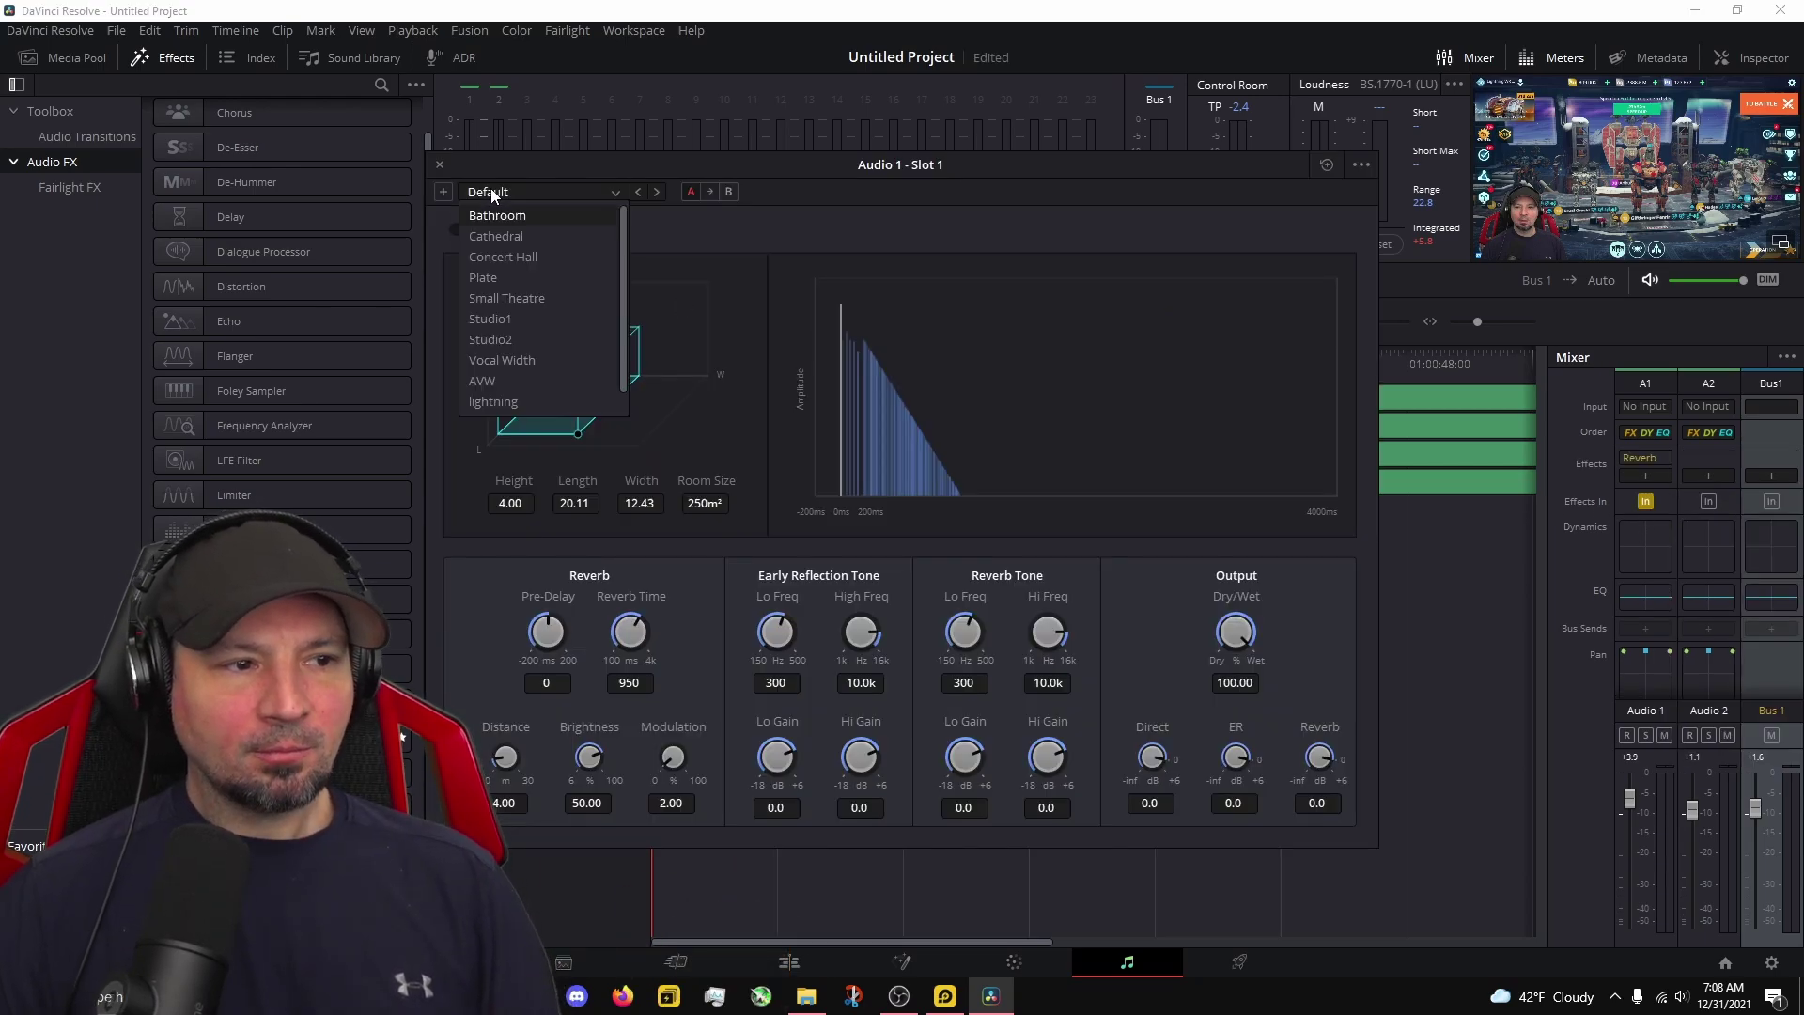
click(498, 402)
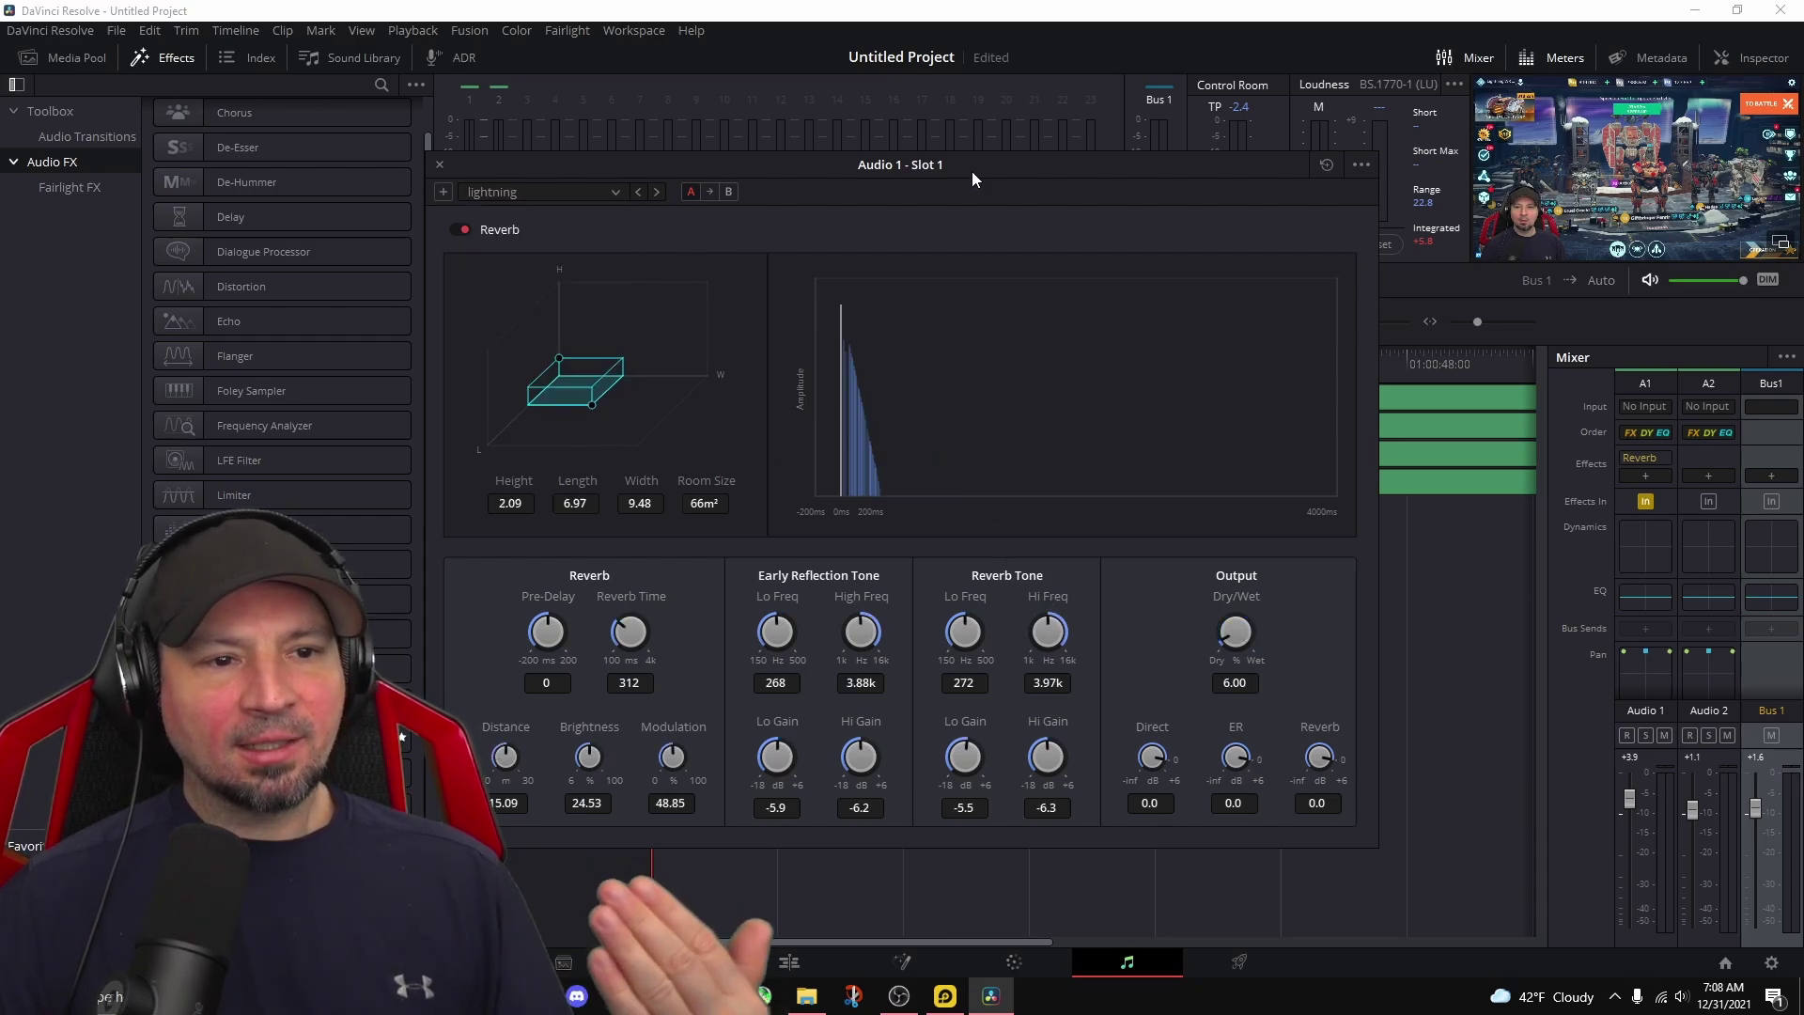
drag(972, 171, 1047, 98)
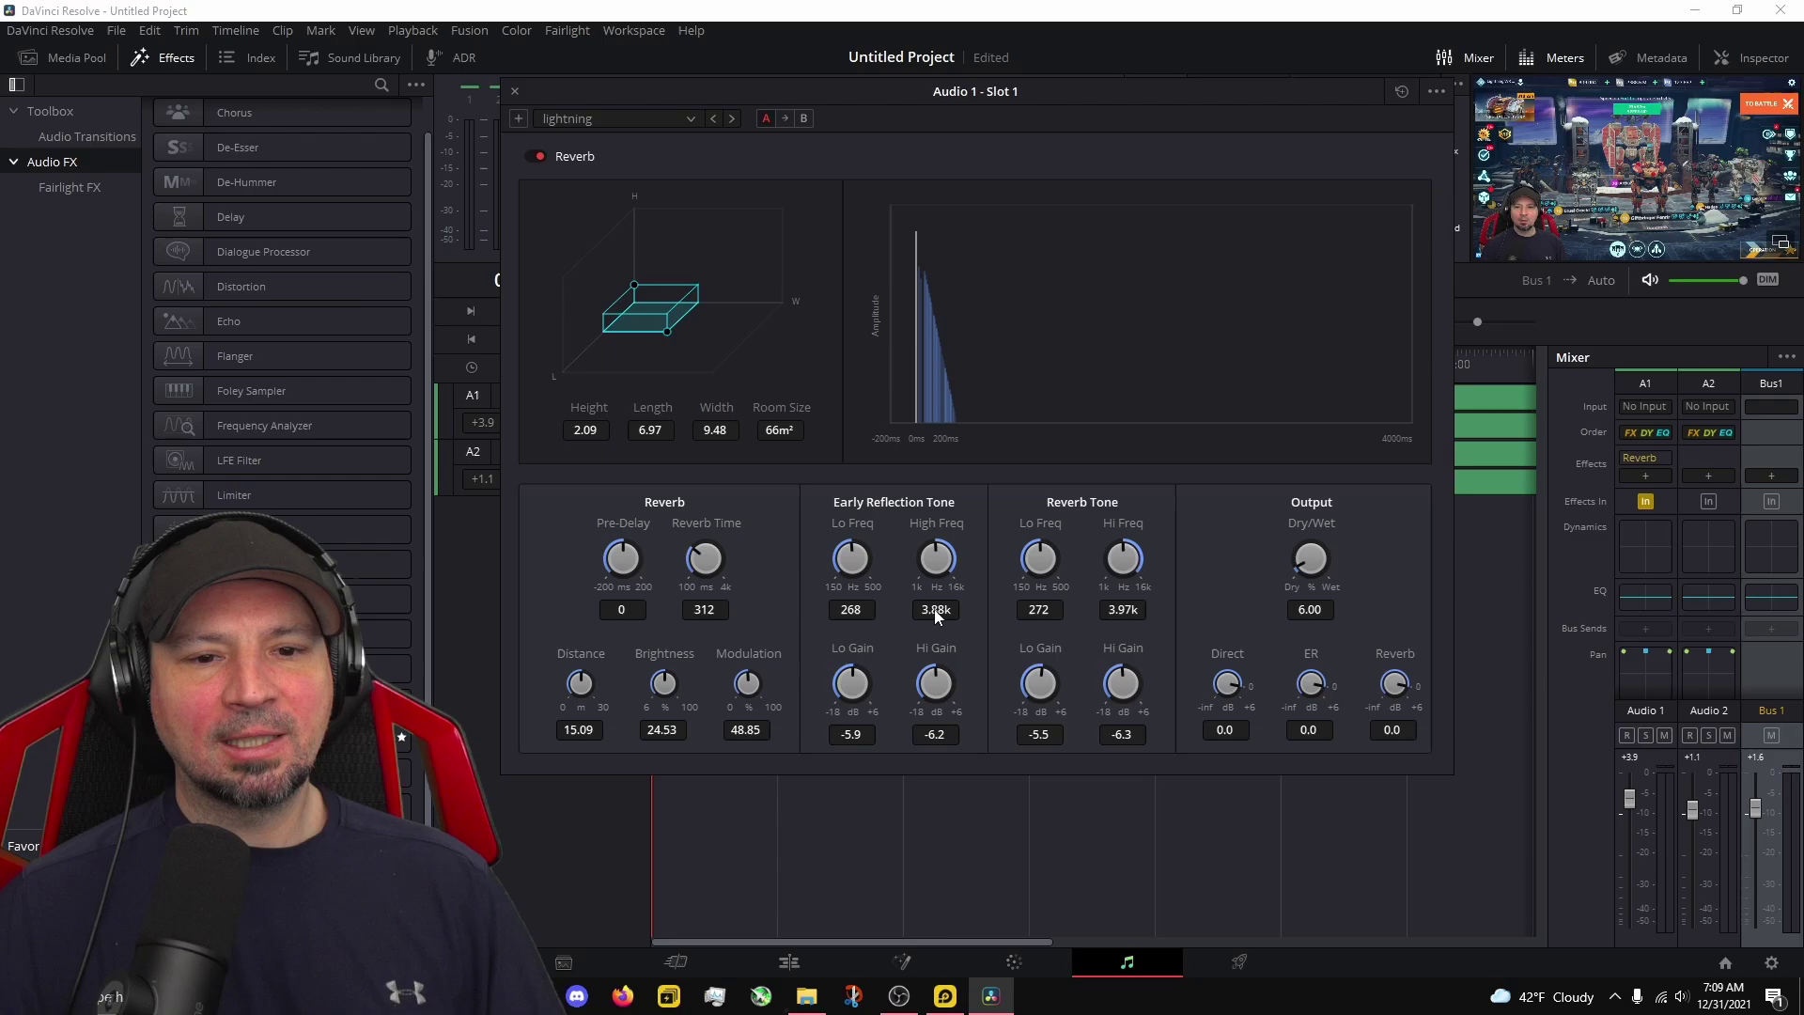
Add Vocal Channel to Audio 1 with the 'lightning' preset and its compressor enabled.
click(514, 91)
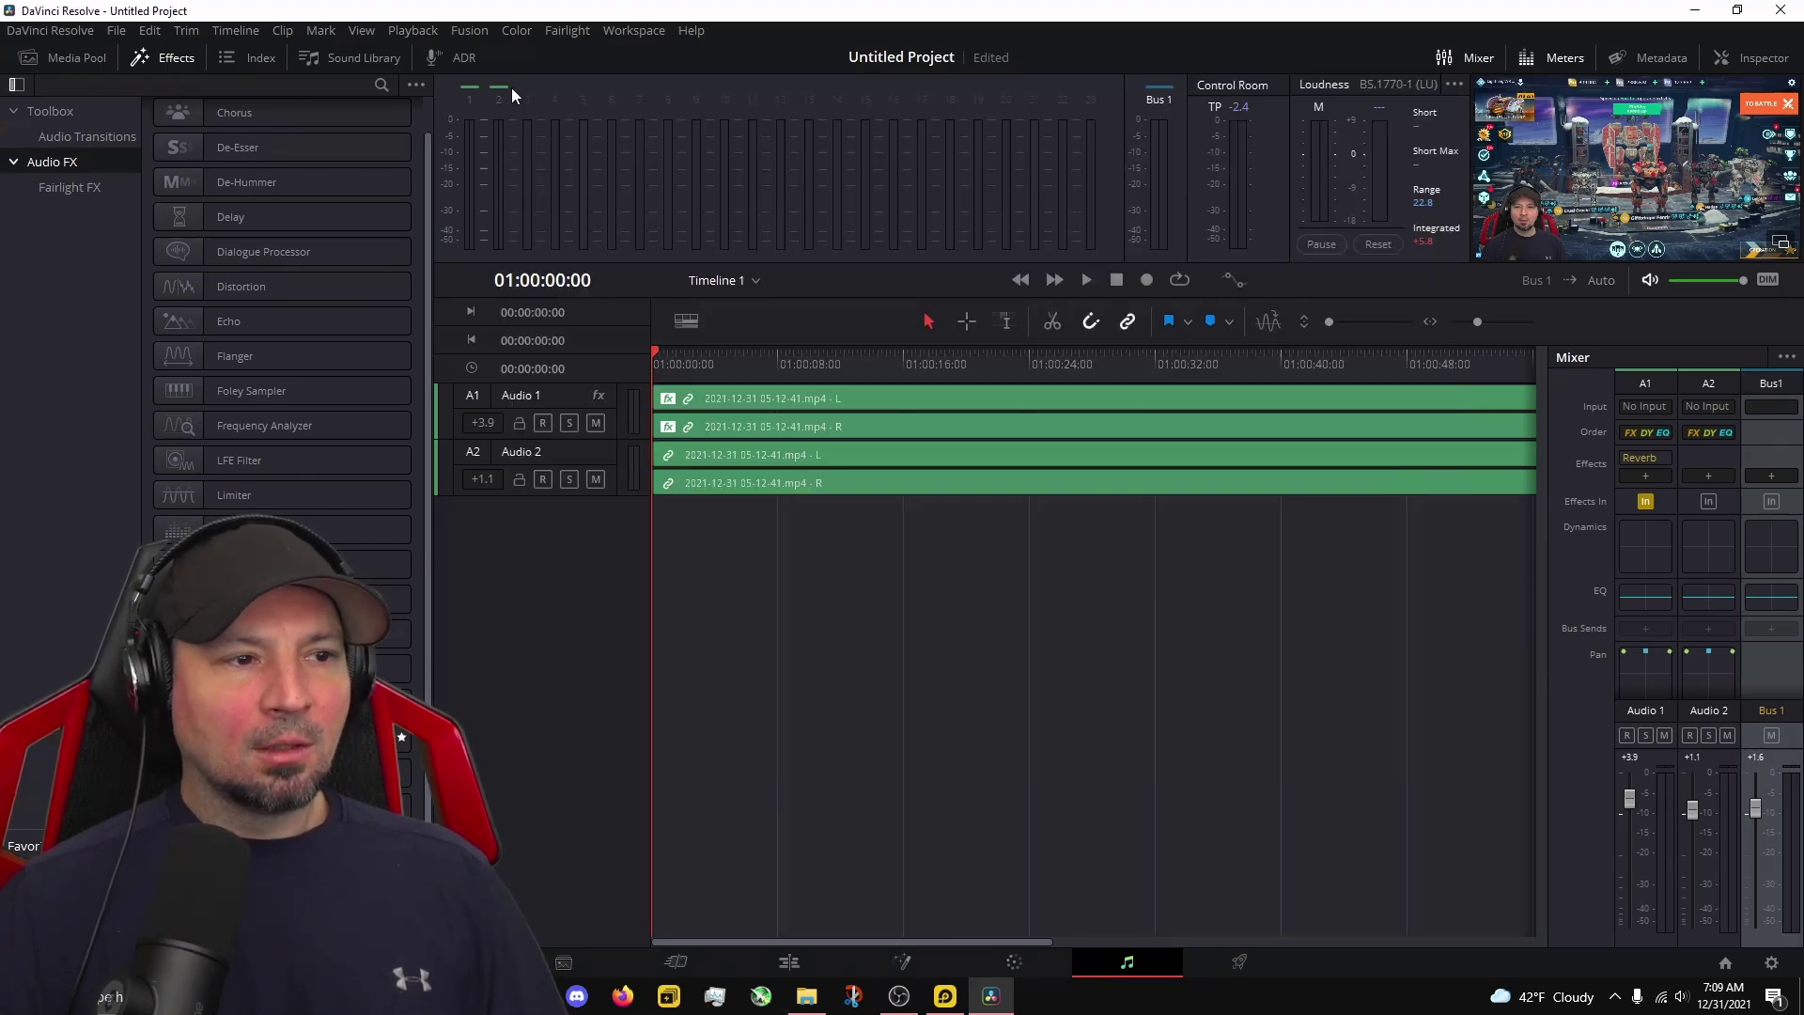
click(1644, 476)
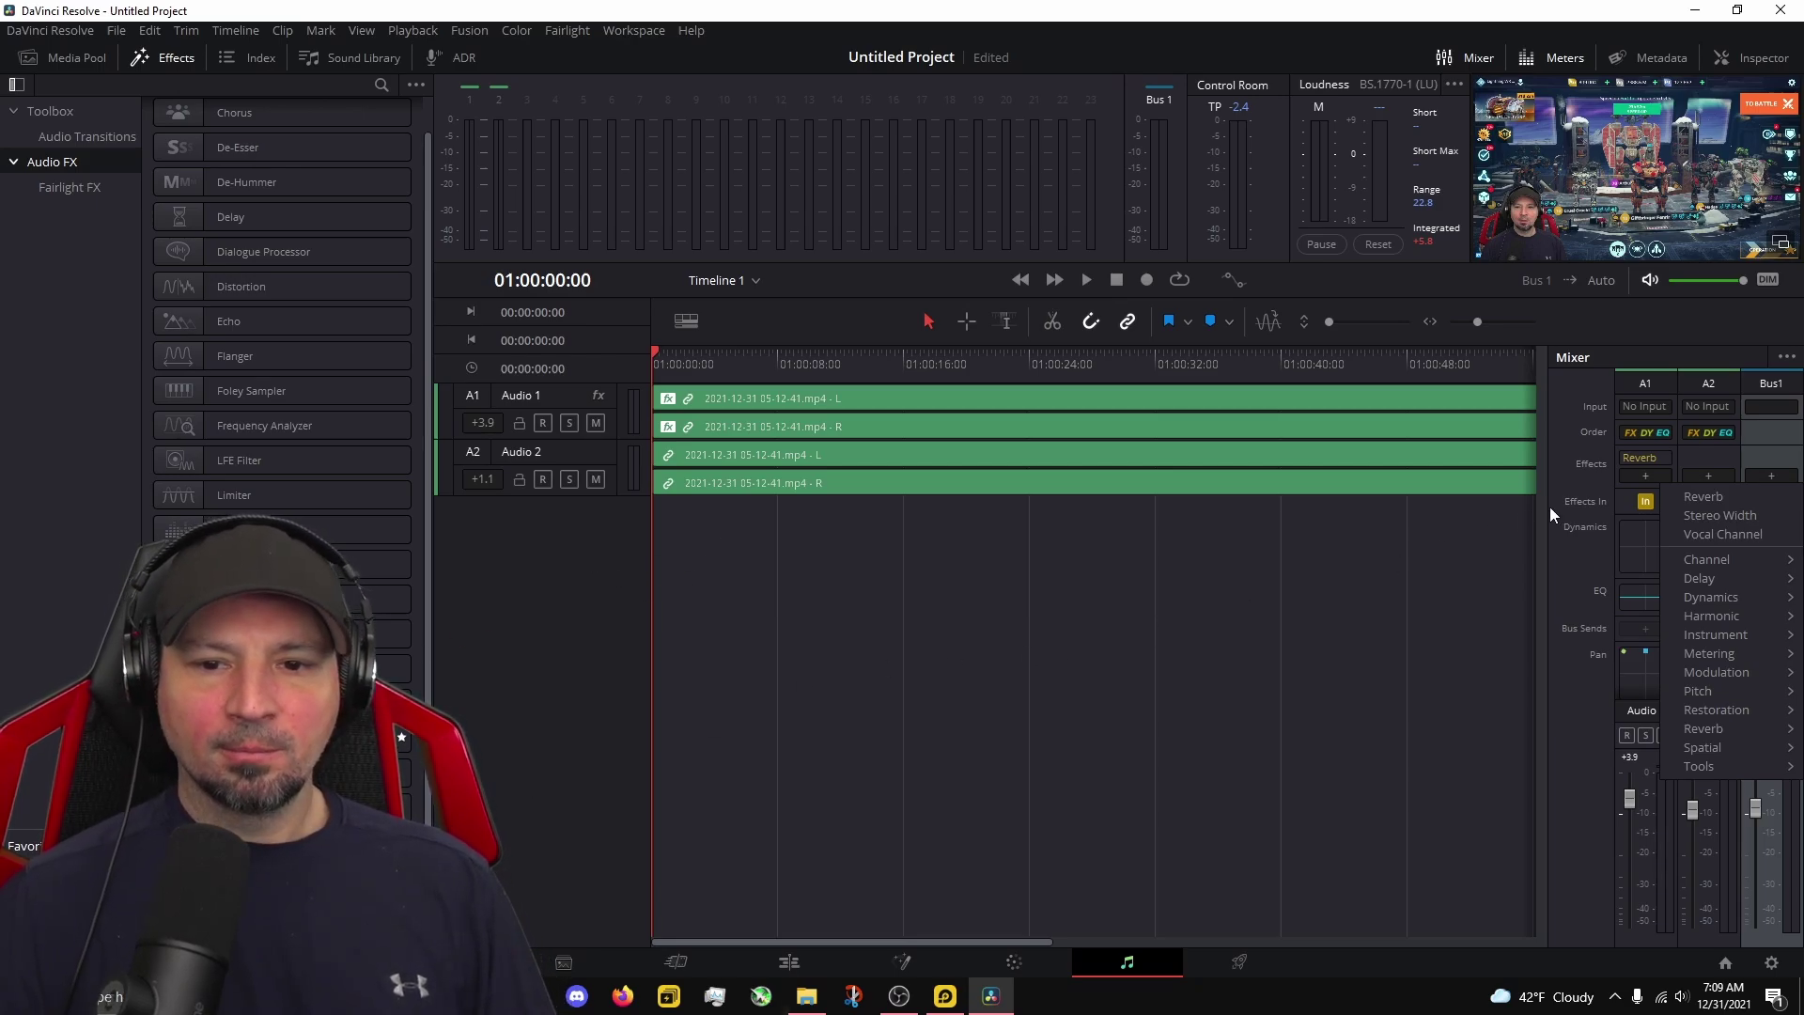
click(1728, 535)
click(588, 194)
click(578, 218)
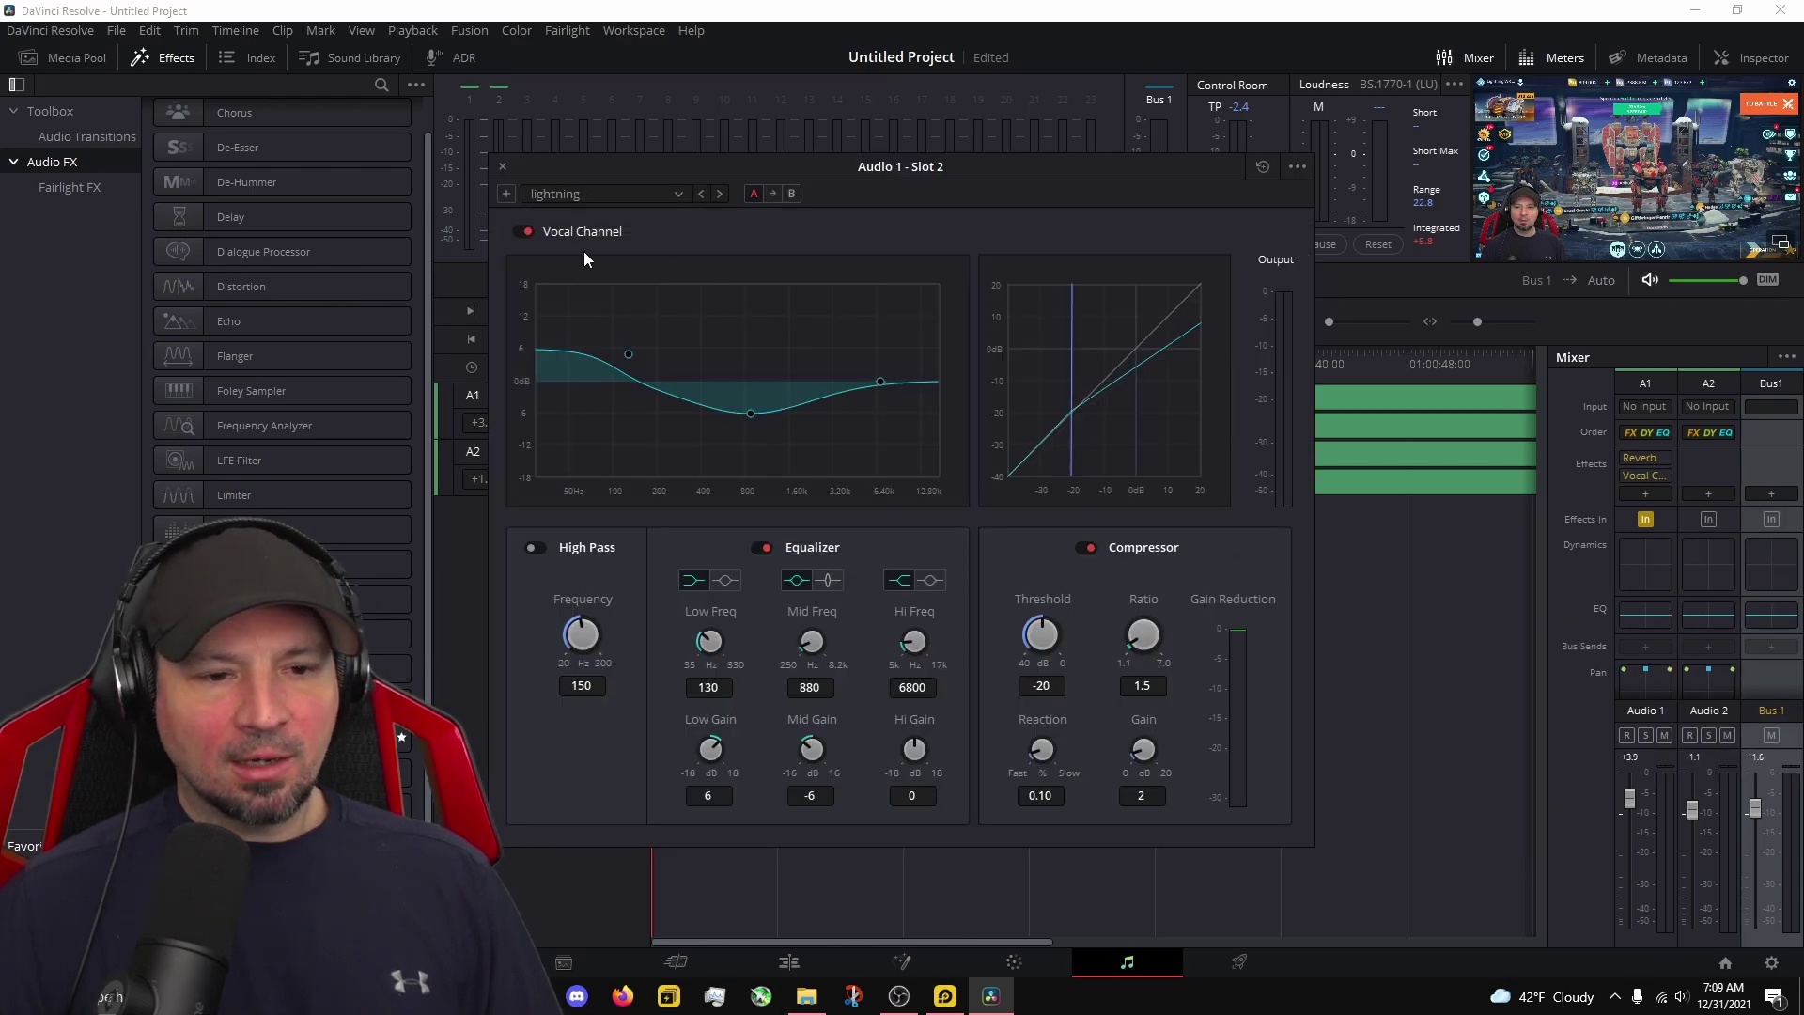
click(1087, 546)
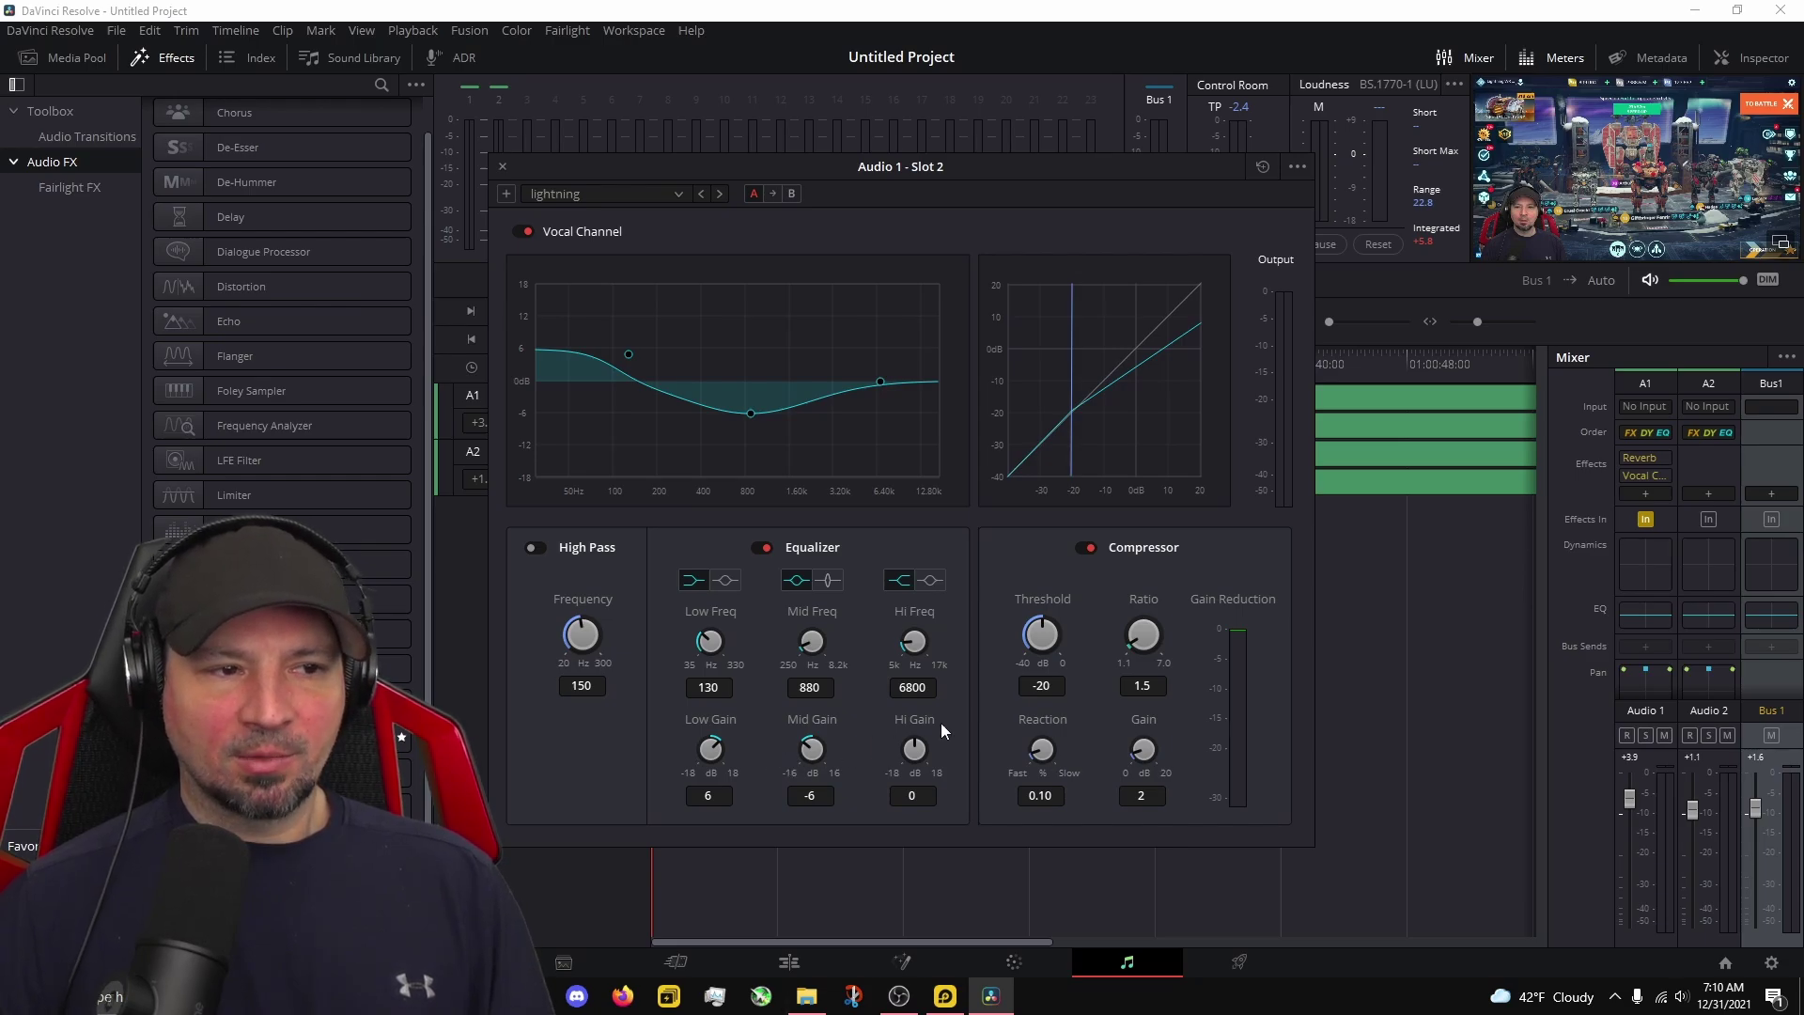
Close the Audio 1 - Slot 2 Vocal Channel window.
click(502, 168)
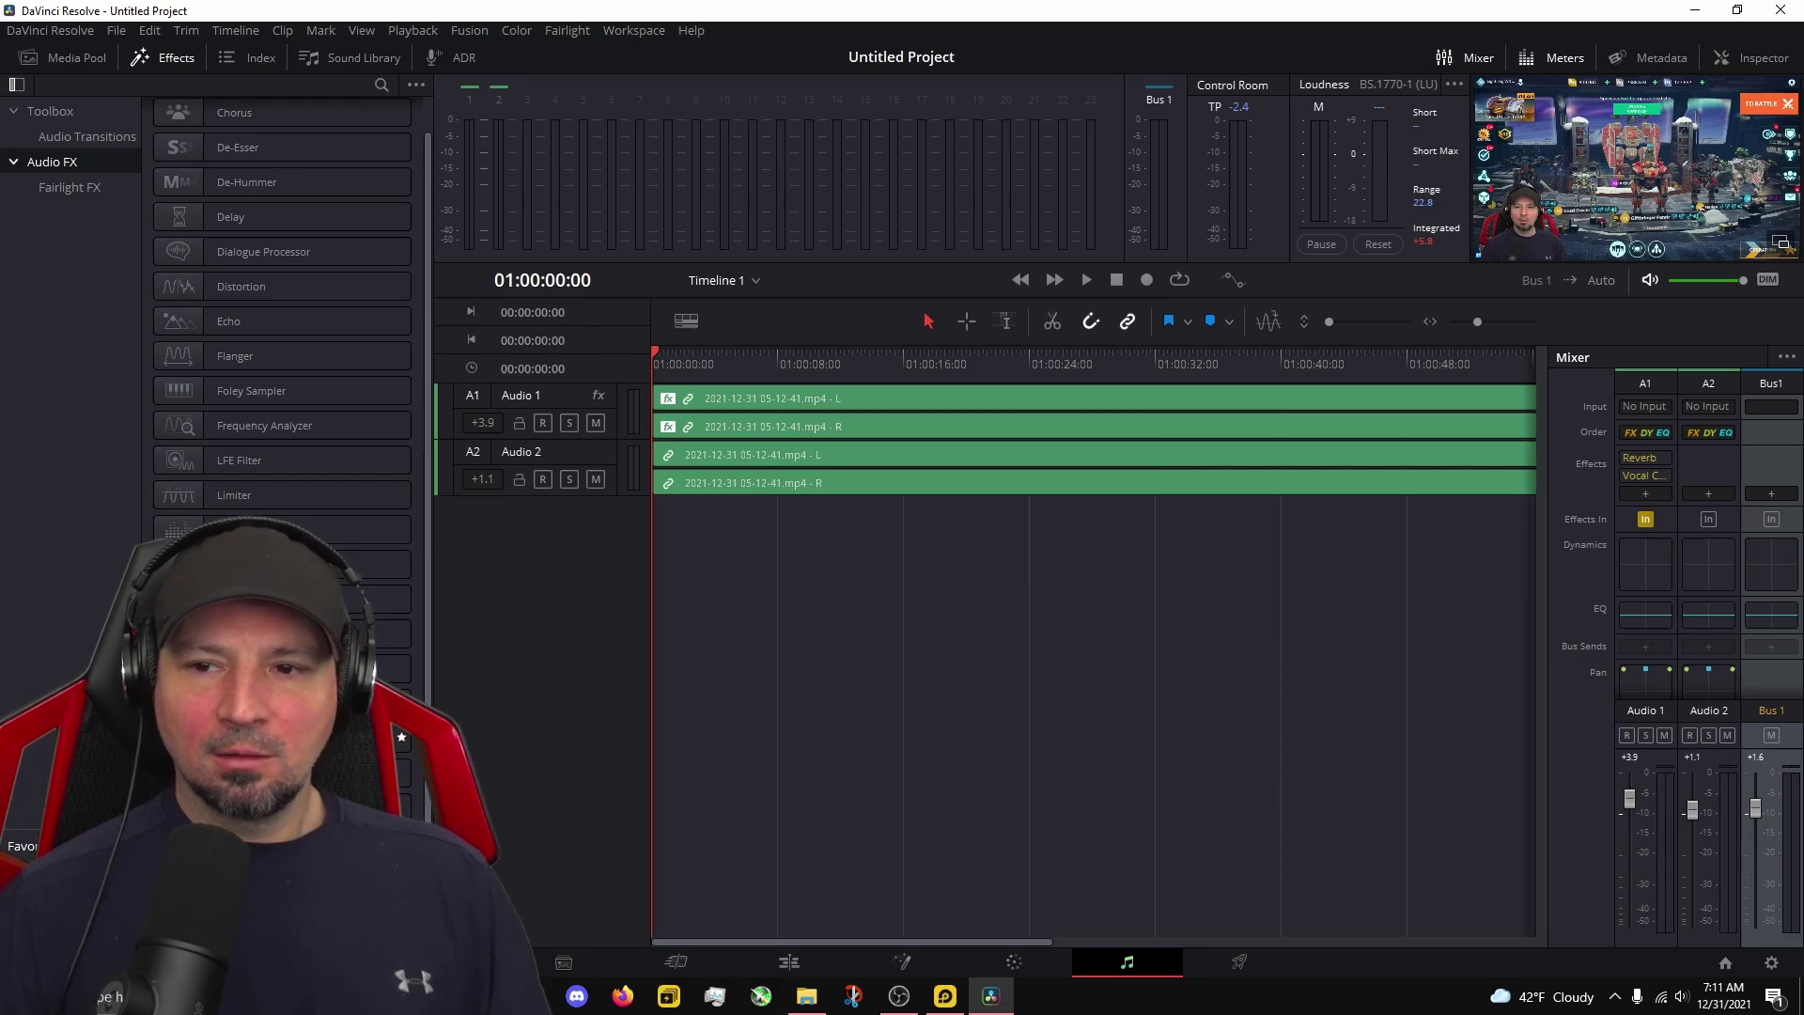
Try Audio 1 fader levels, save the project, and return Audio 1 to 0.0 dB.
drag(1629, 798, 1635, 819)
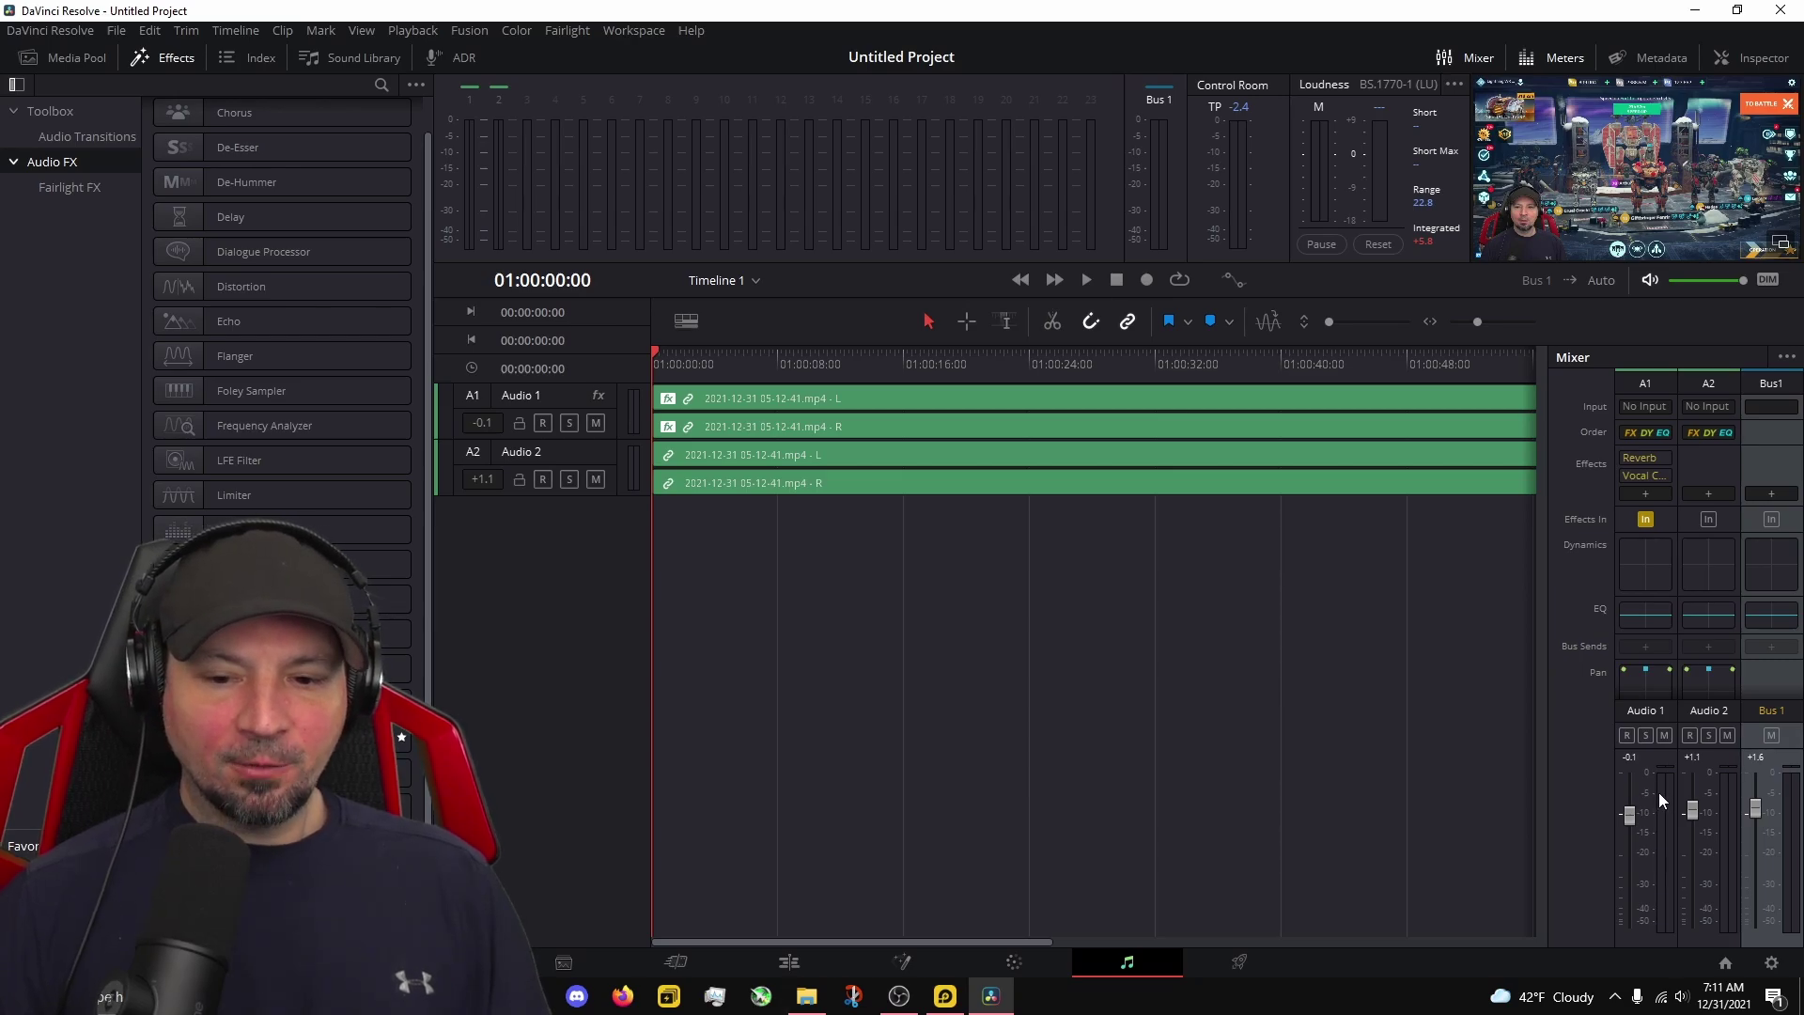
drag(1629, 814, 1693, 850)
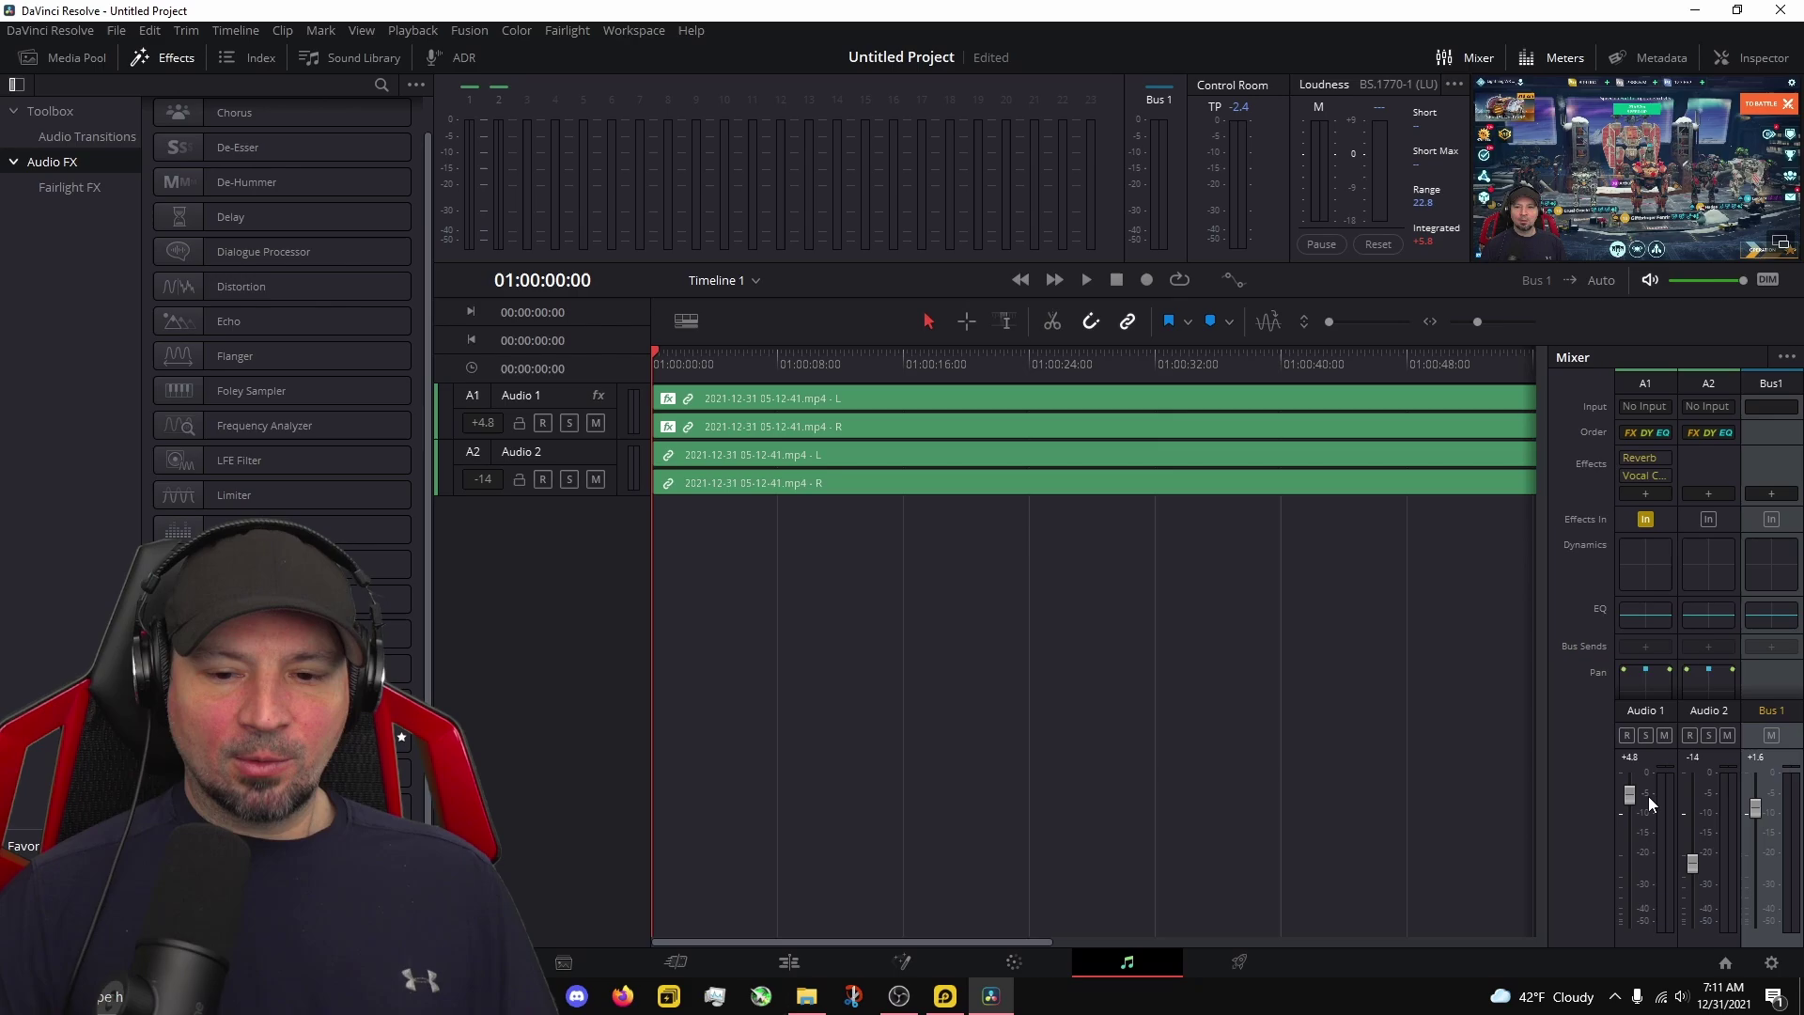
key(ctrl+s)
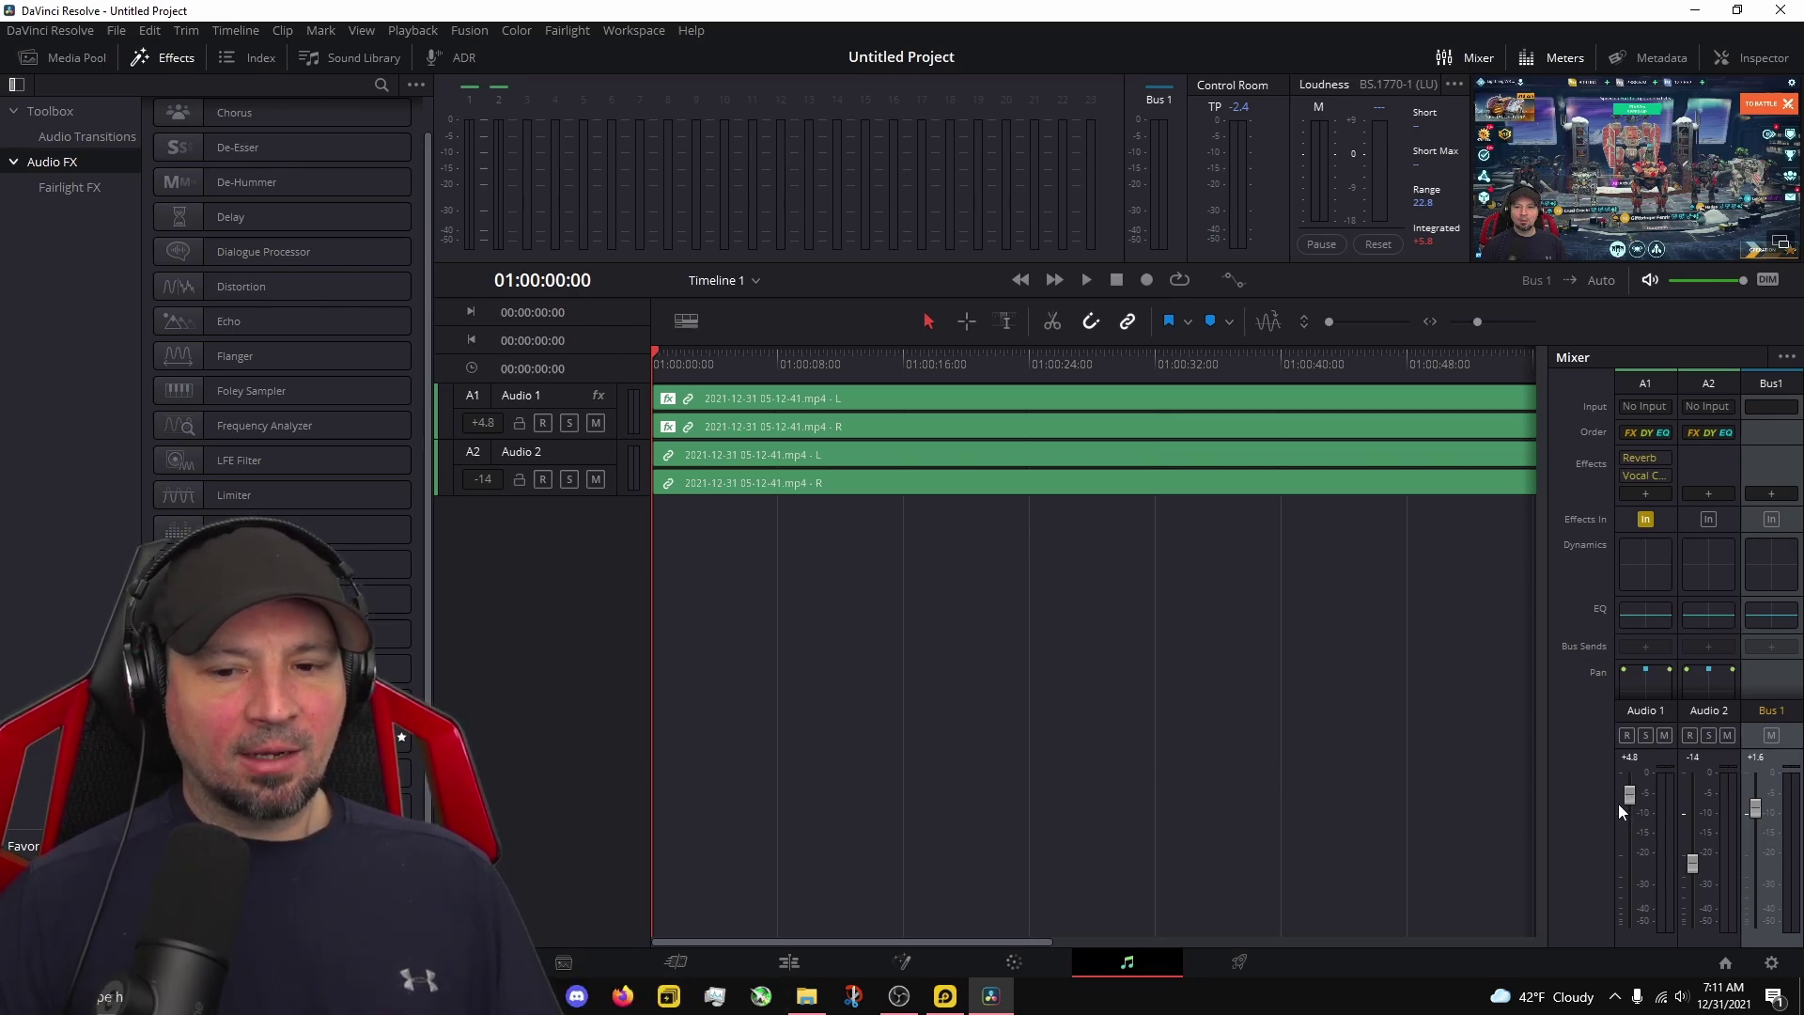
drag(1630, 795, 1636, 814)
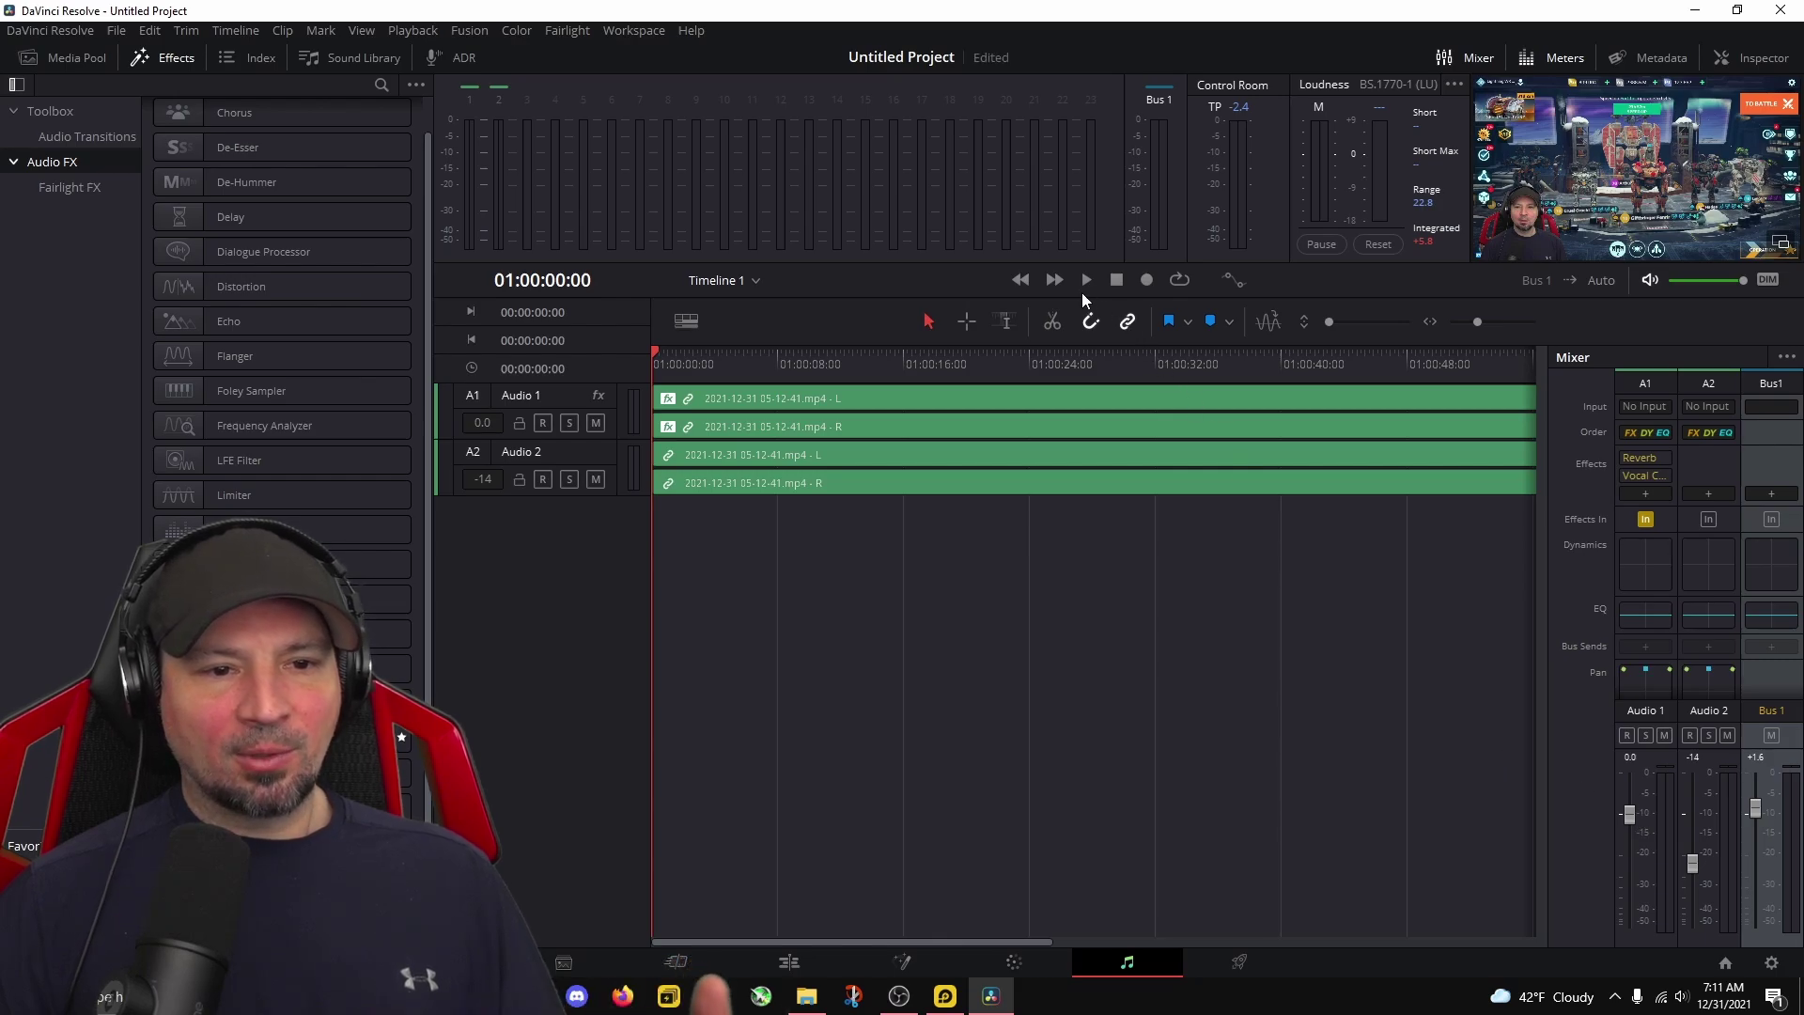
Play the timeline, raise Audio 1 to +5.8 dB while listening, then stop.
click(1086, 280)
drag(1633, 820, 1633, 799)
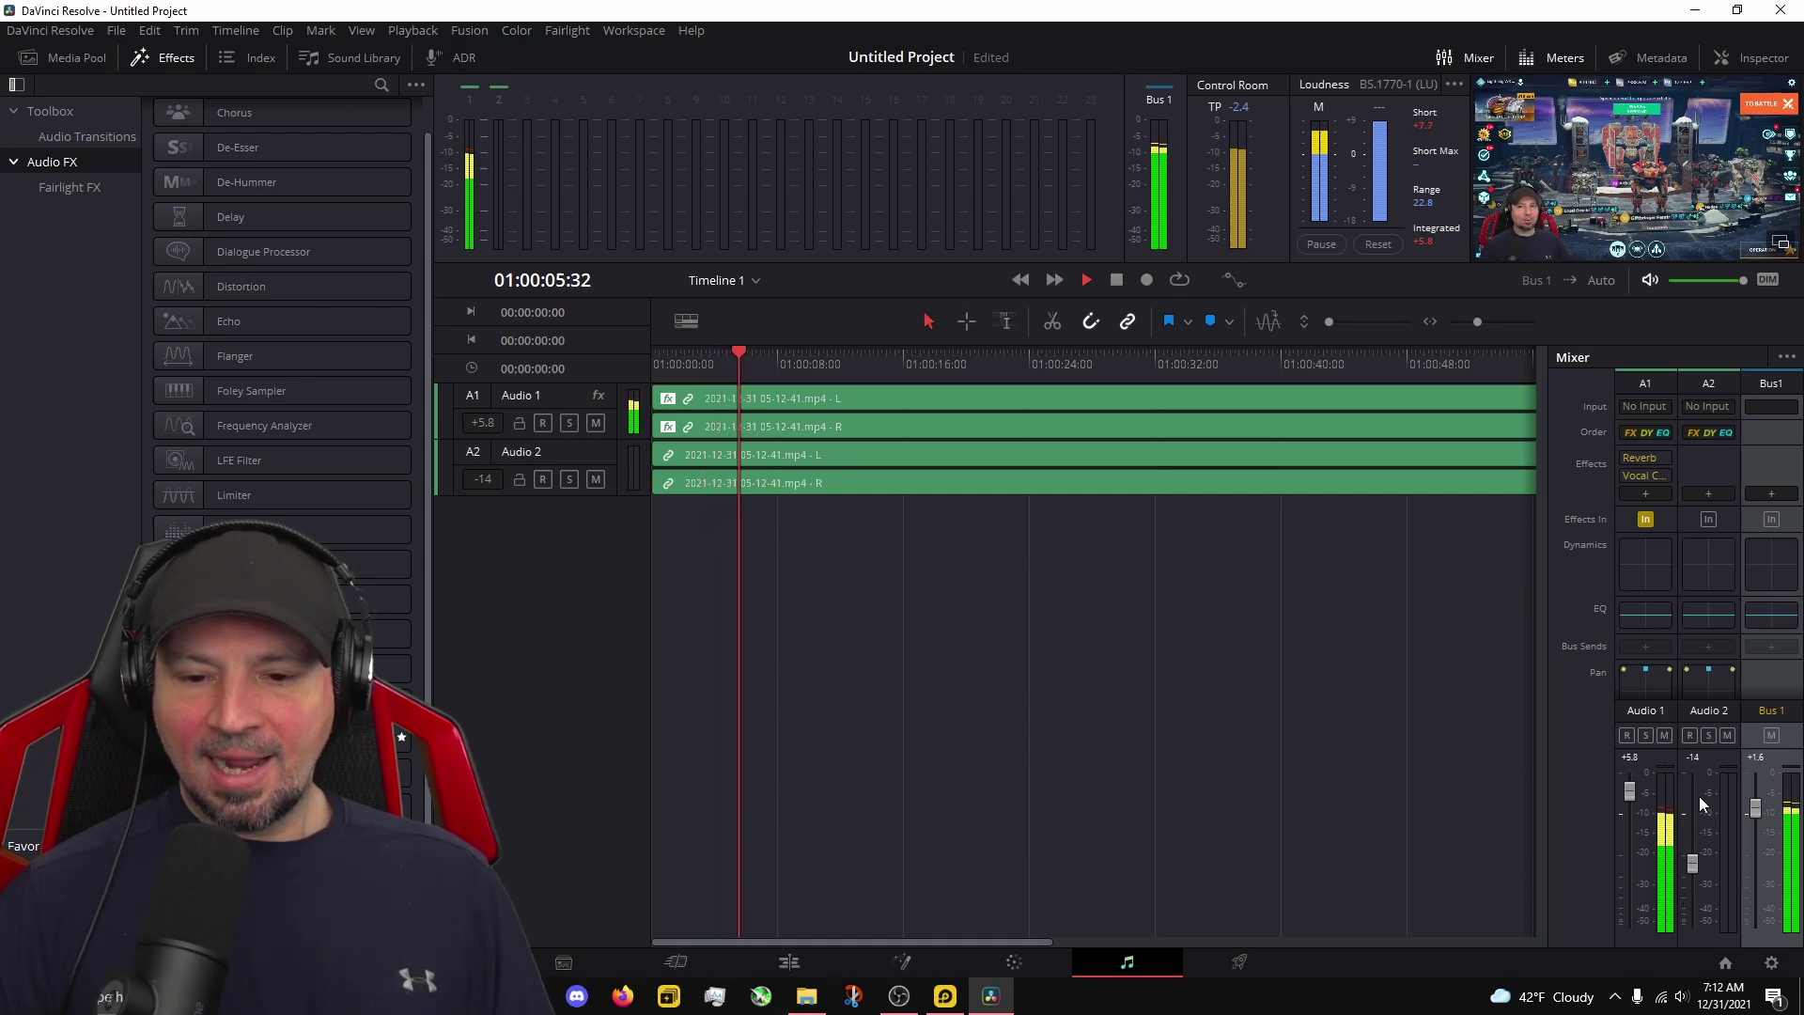
click(1114, 281)
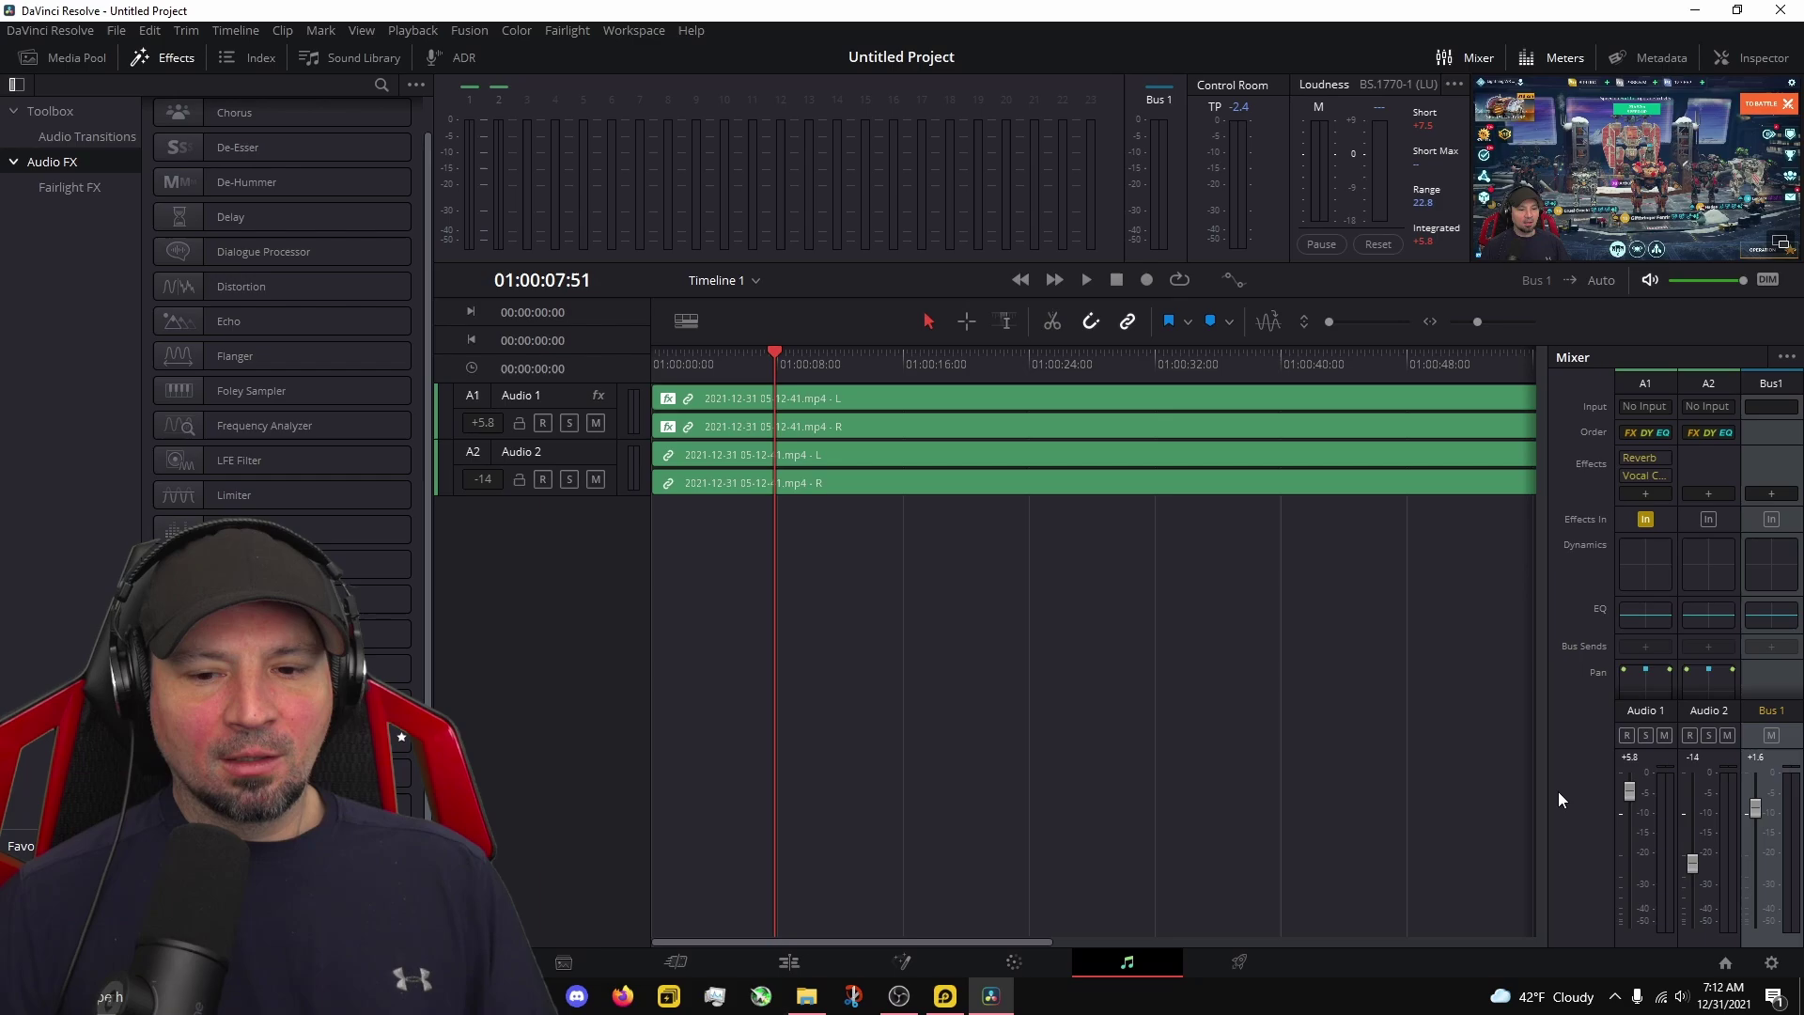
Set Bus 1 to 0.0, select Audio 1, and raise Audio 2 to -5.5 dB.
drag(1750, 818, 1750, 867)
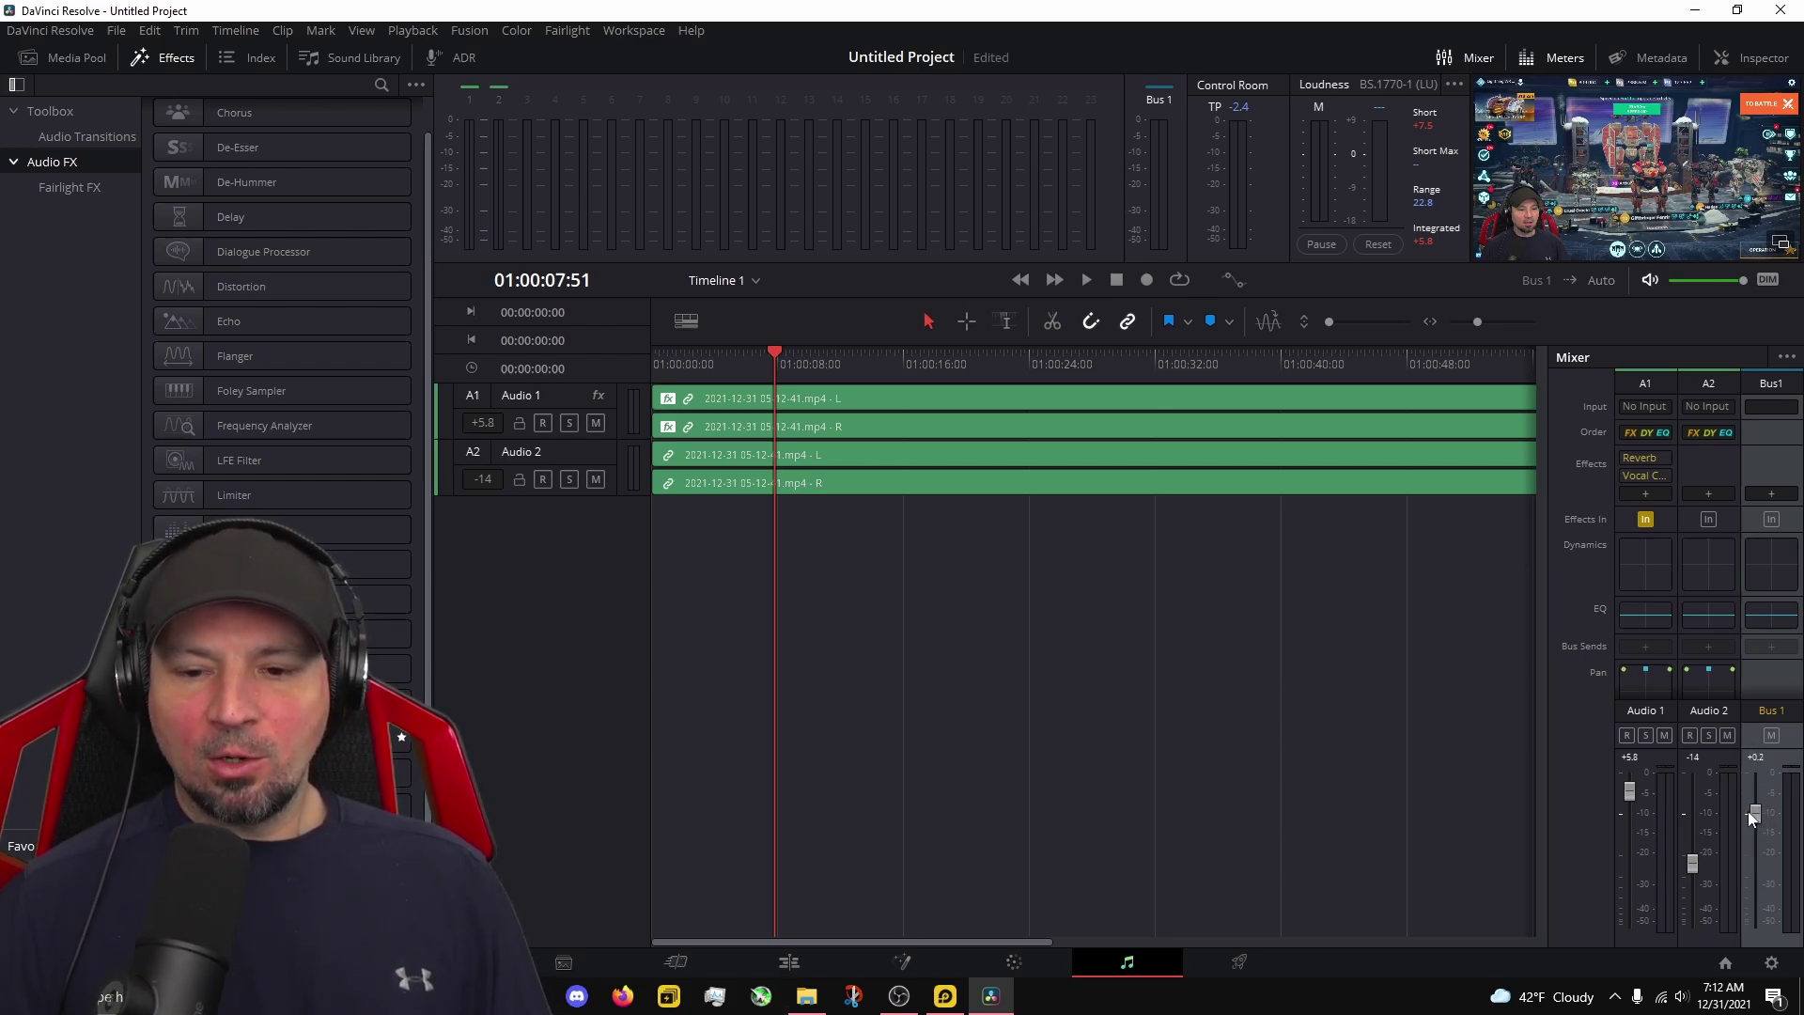
drag(1748, 810, 1750, 814)
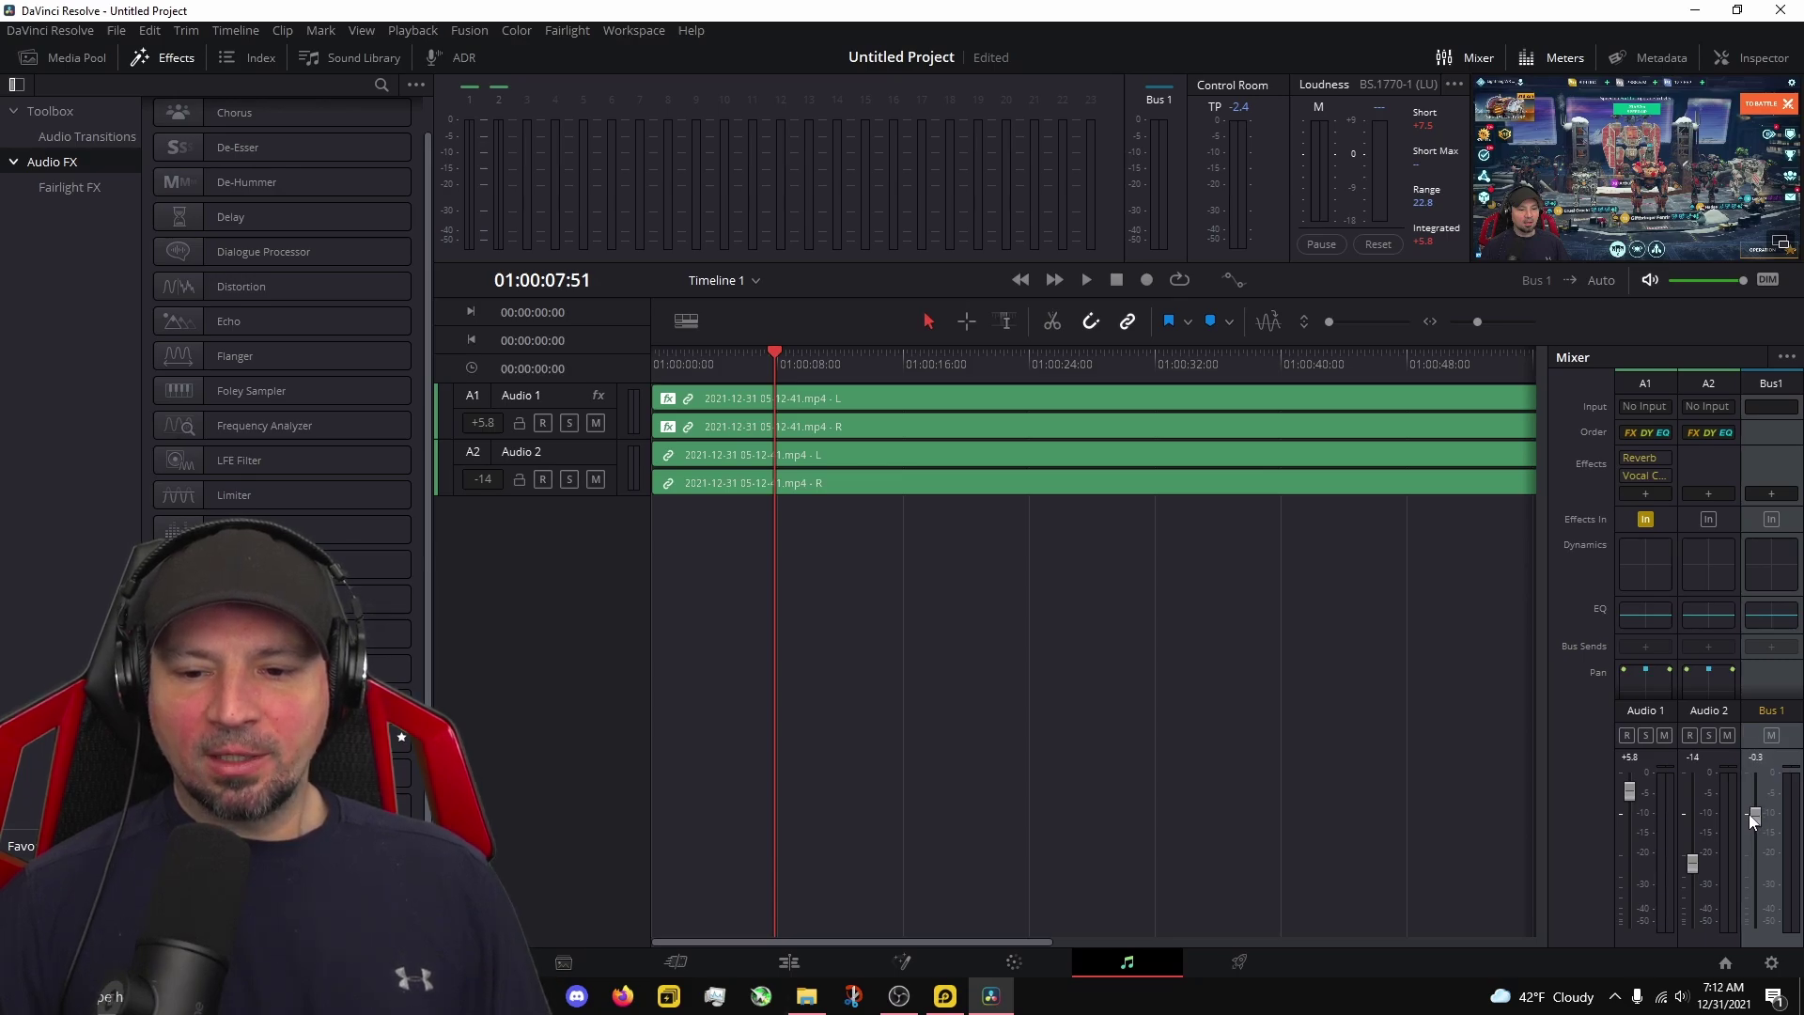
click(1636, 812)
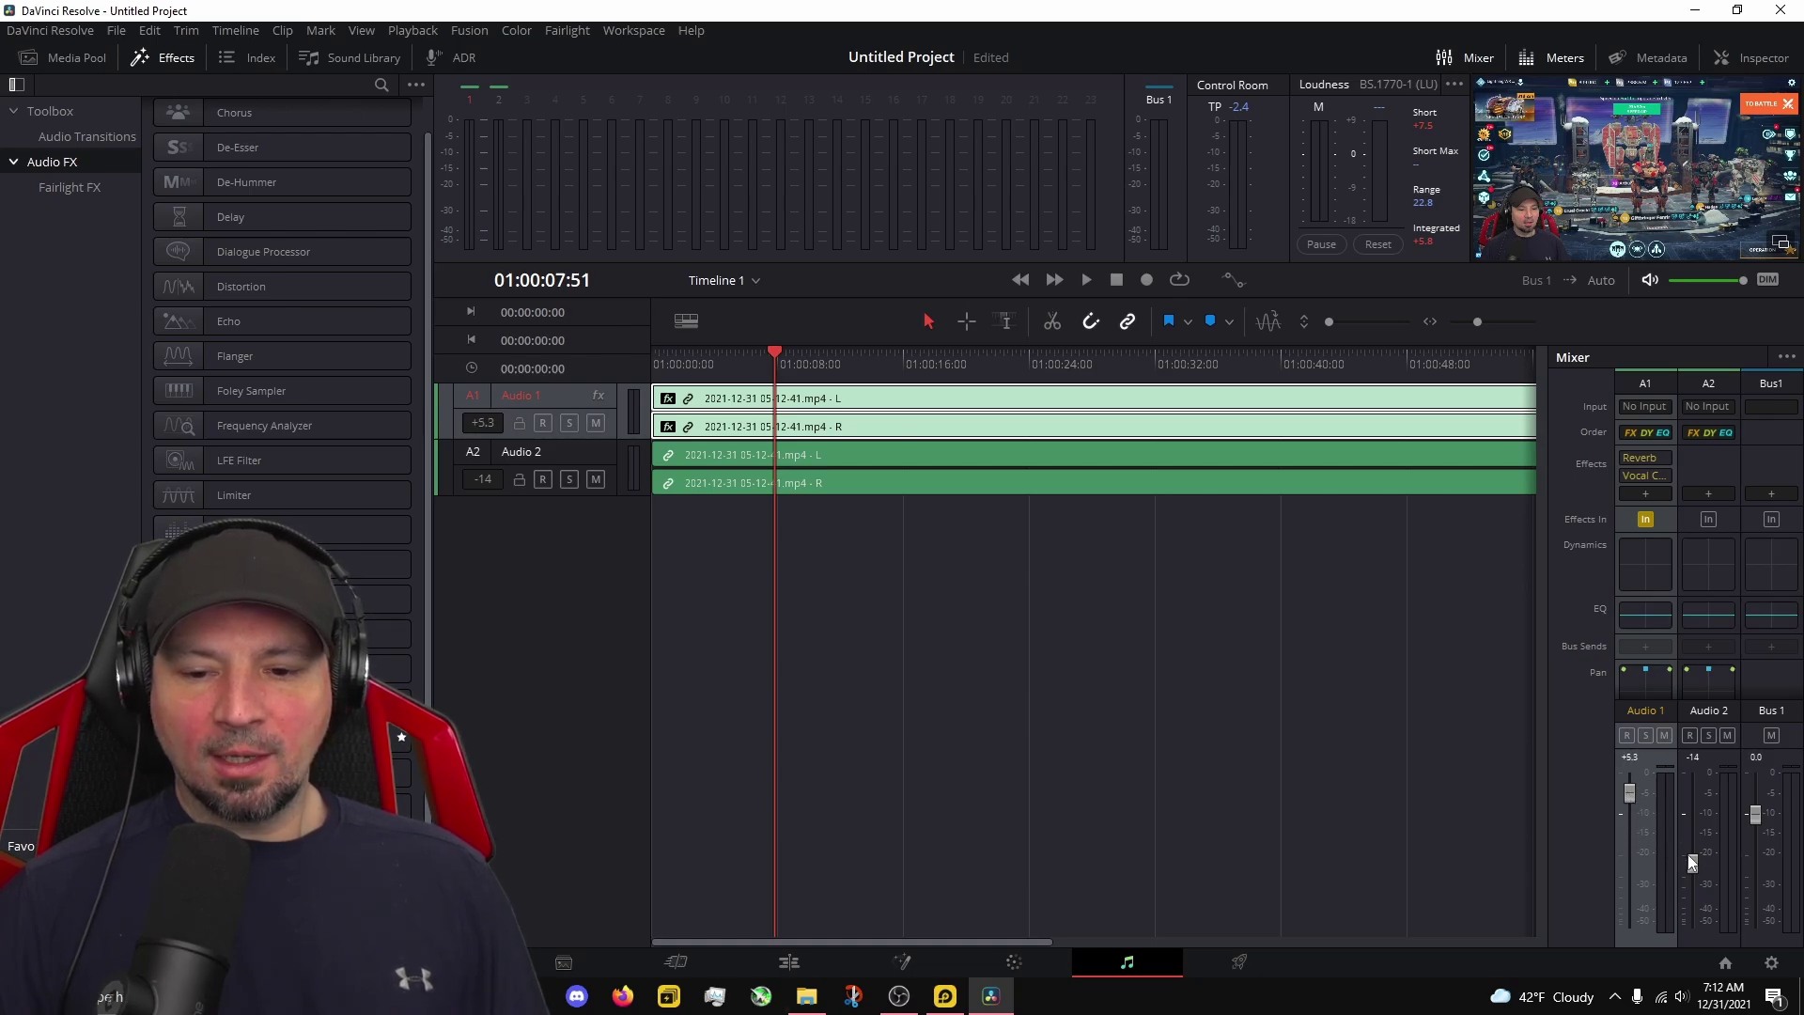
drag(1692, 862, 1671, 829)
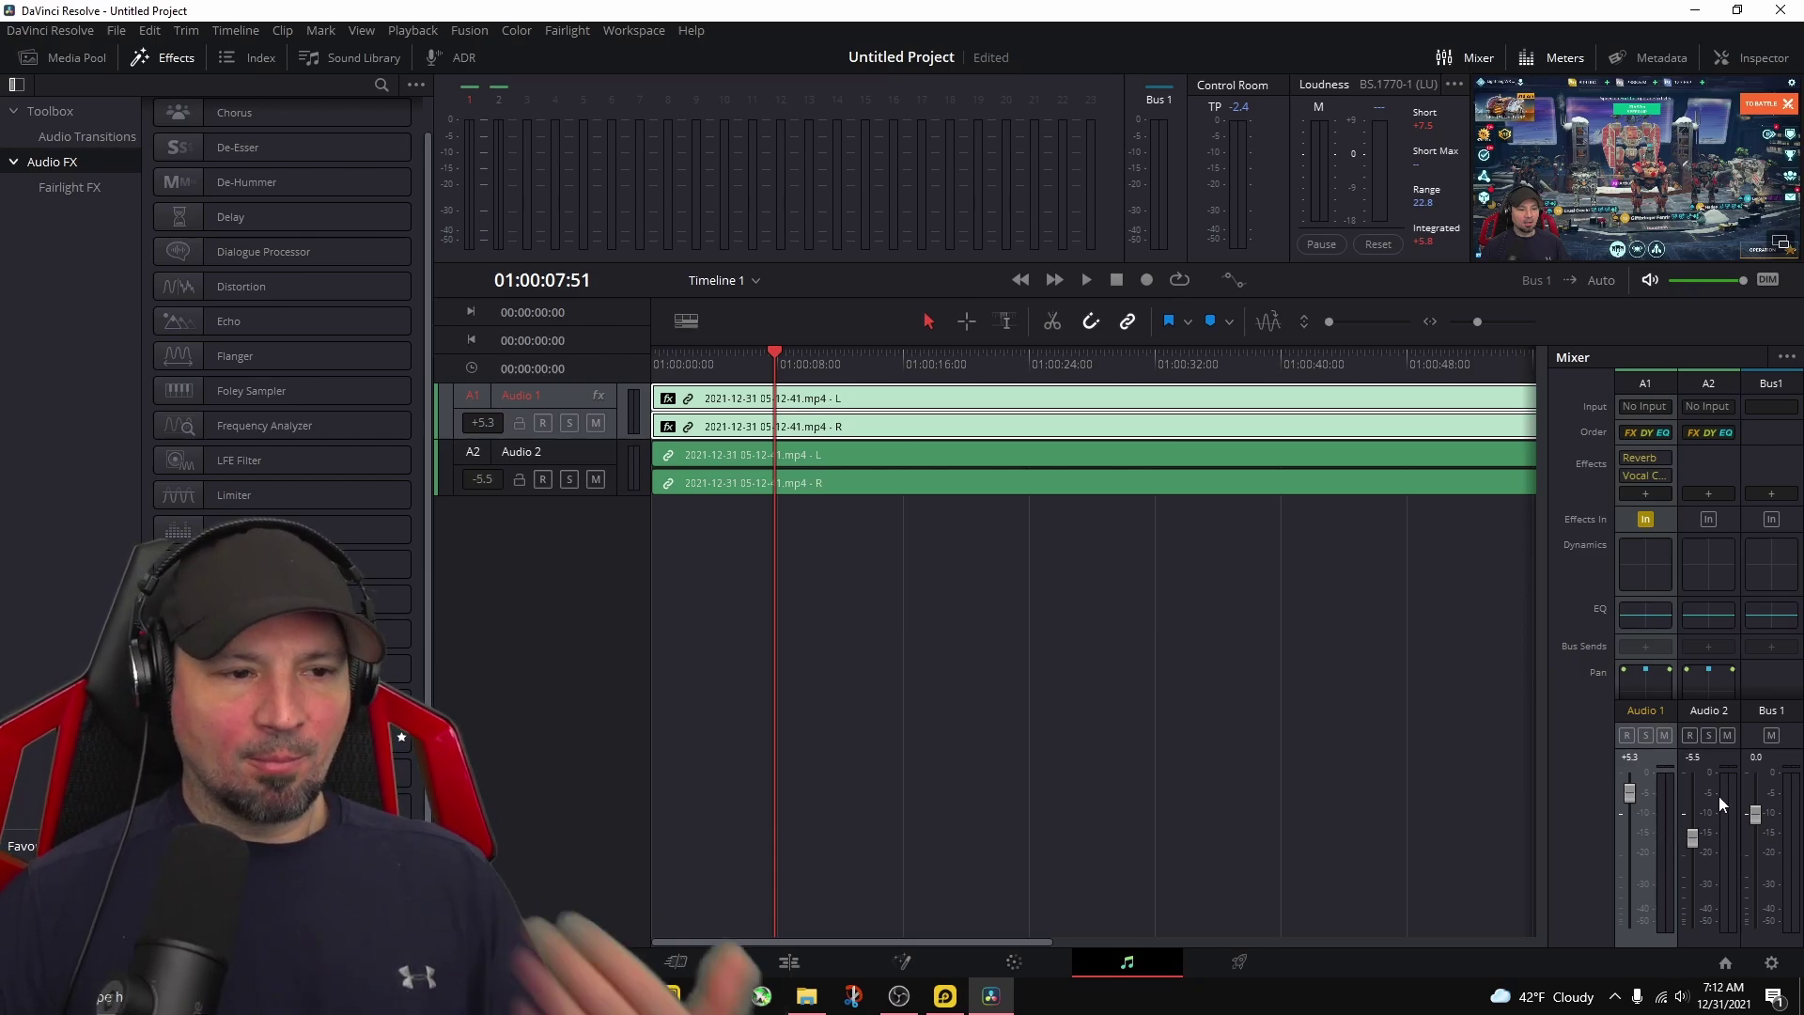